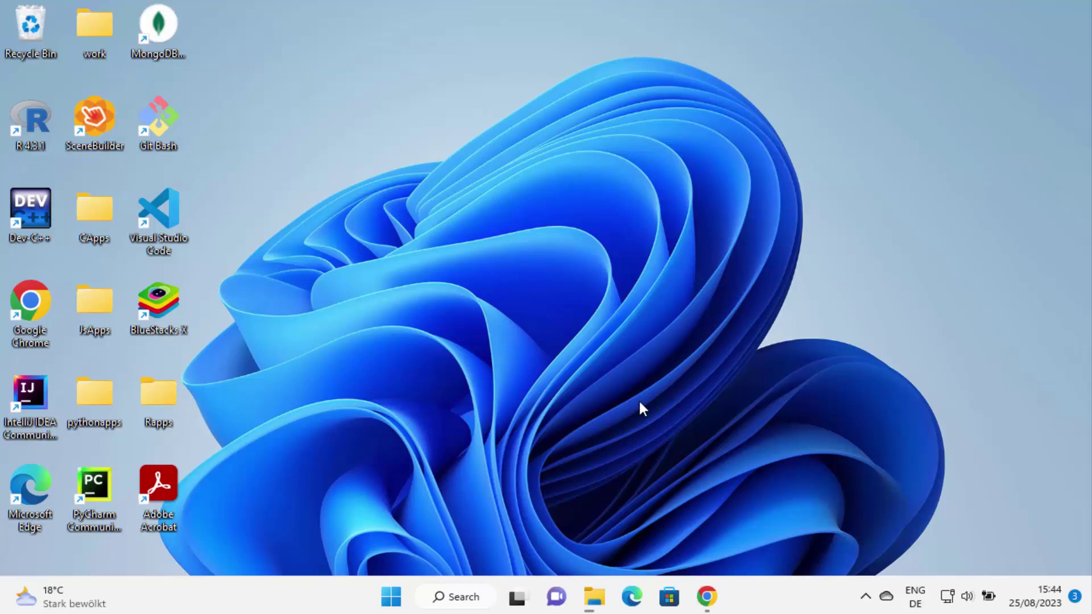
Bring Chrome's TestDisk Download page forward and scroll to the 7.2-WIP beta download links.
{"action": "left_click", "coordinate": [709, 595]}
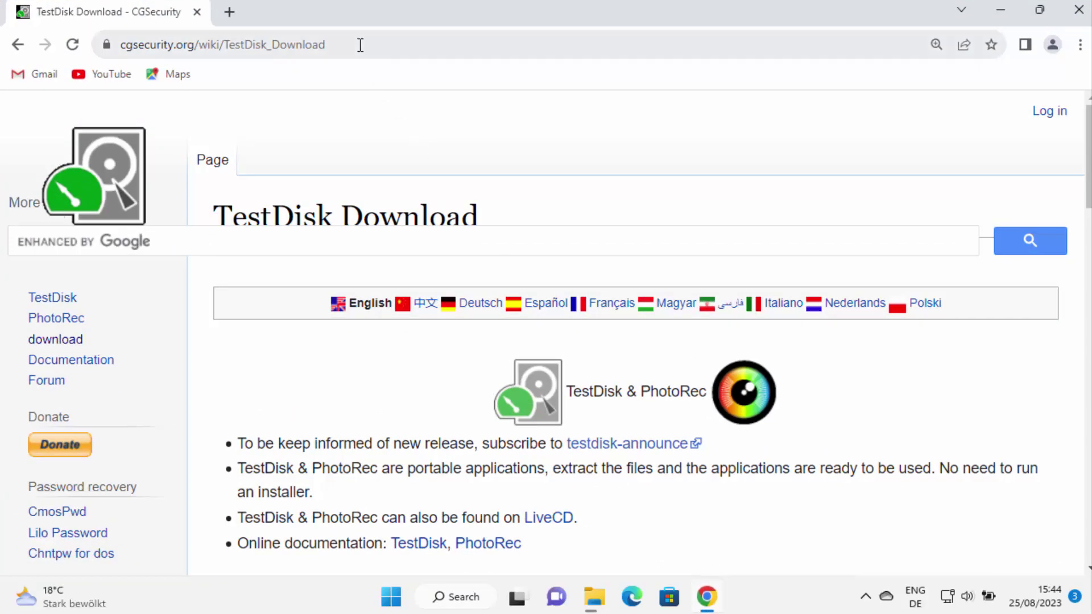
{"action": "left_click", "coordinate": [360, 45]}
{"action": "left_click", "coordinate": [152, 47]}
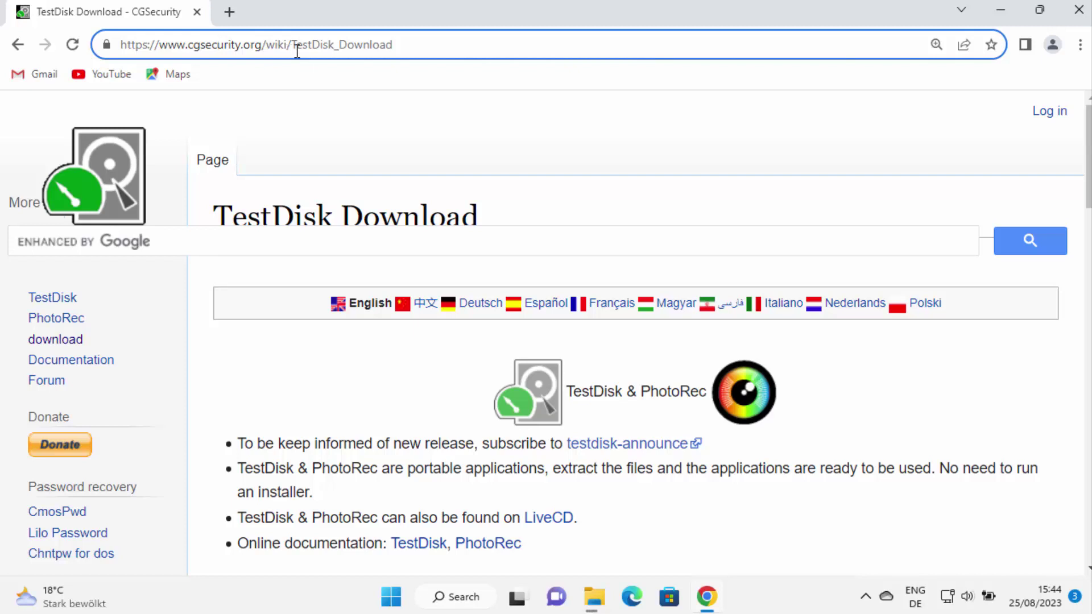
{"action": "triple_click", "coordinate": [343, 50]}
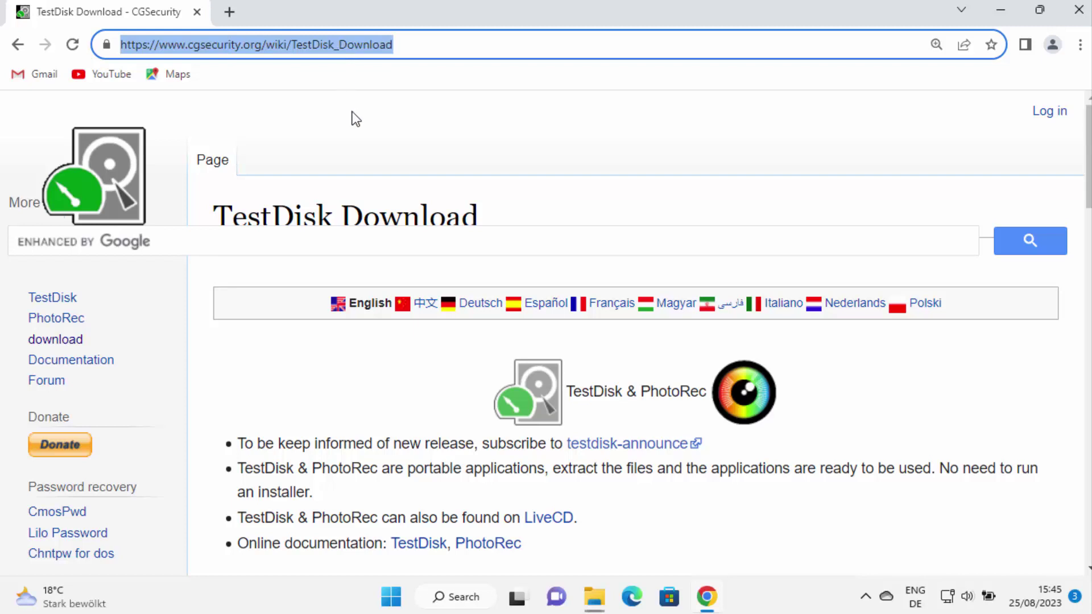
{"action": "scroll", "coordinate": [352, 111], "scroll_direction": "down", "scroll_amount": 1}
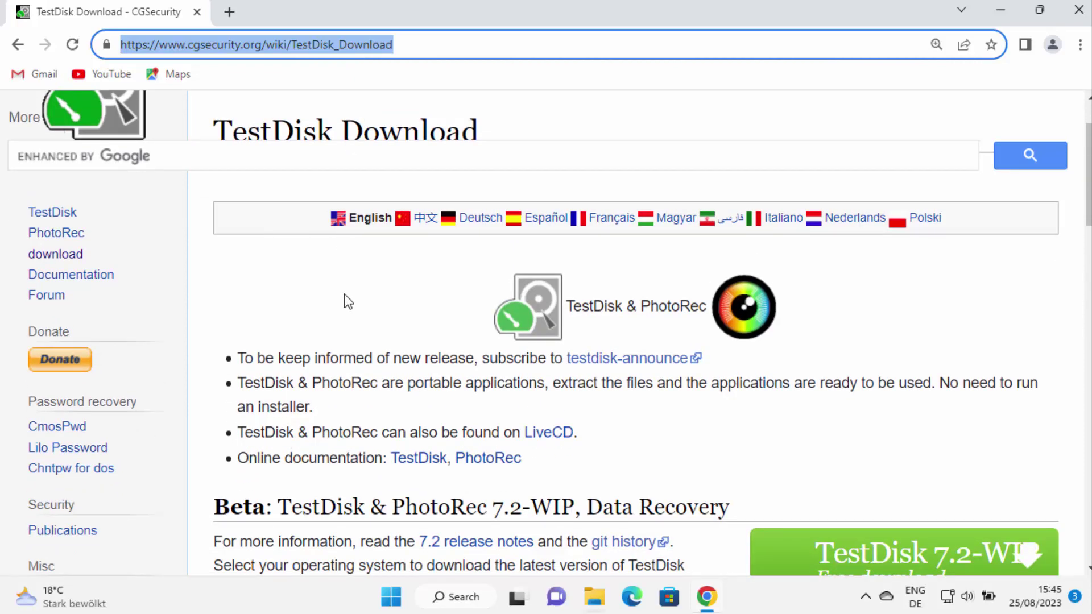
{"action": "scroll", "coordinate": [344, 295], "scroll_direction": "down", "scroll_amount": 1}
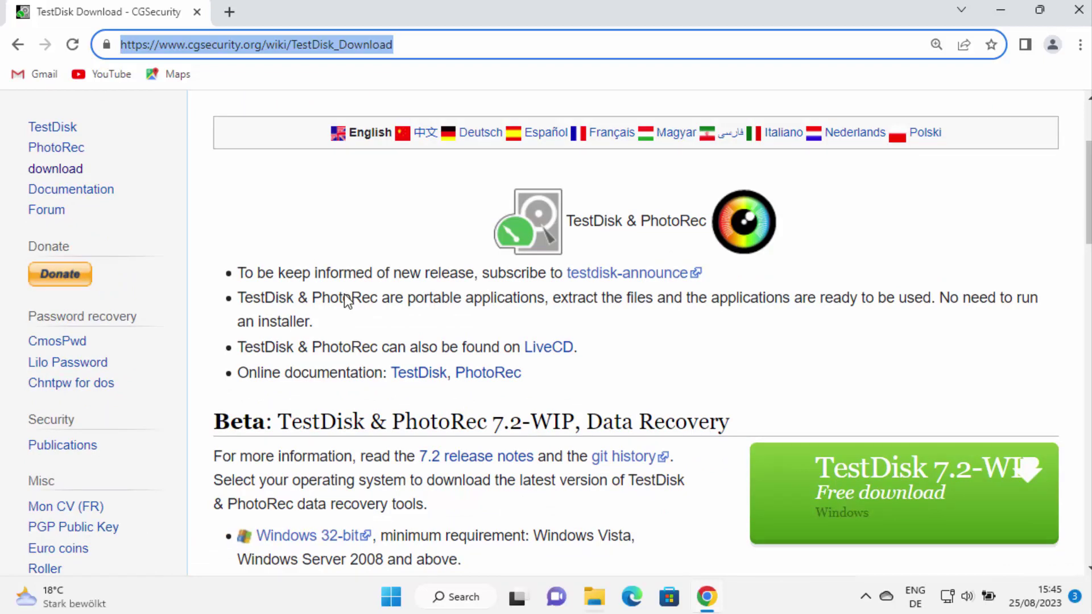
{"action": "scroll", "coordinate": [346, 299], "scroll_direction": "down", "scroll_amount": 1}
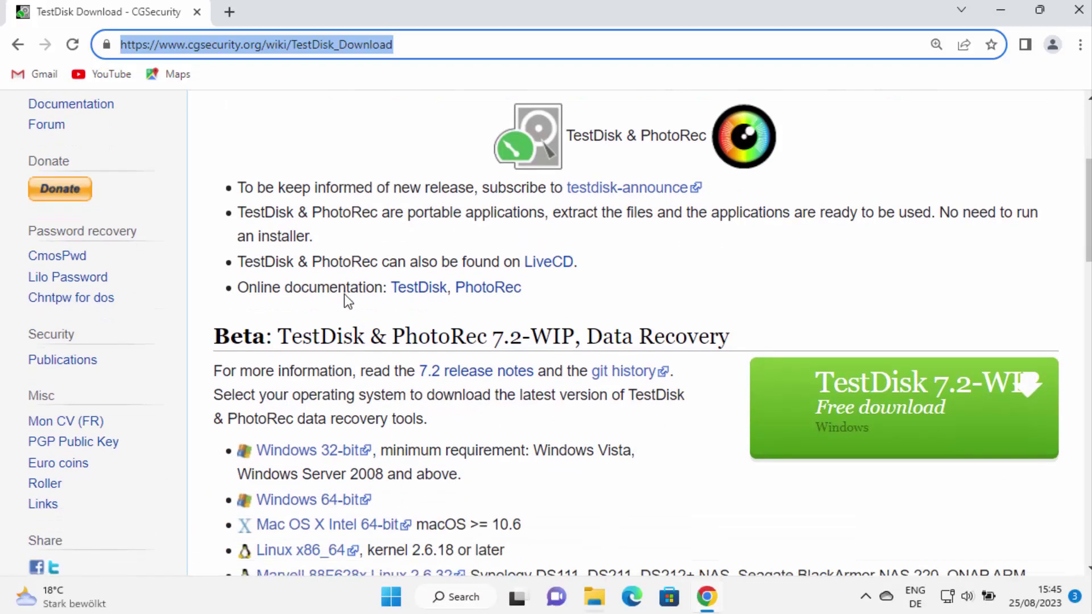
{"action": "scroll", "coordinate": [345, 296], "scroll_direction": "down", "scroll_amount": 1}
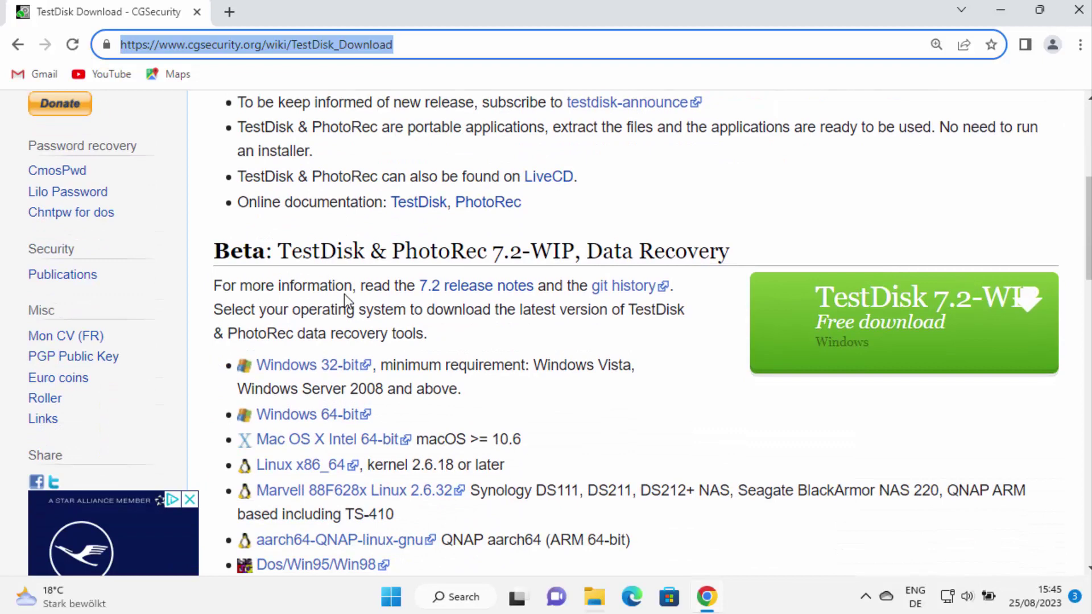
{"action": "scroll", "coordinate": [334, 306], "scroll_direction": "down", "scroll_amount": 1}
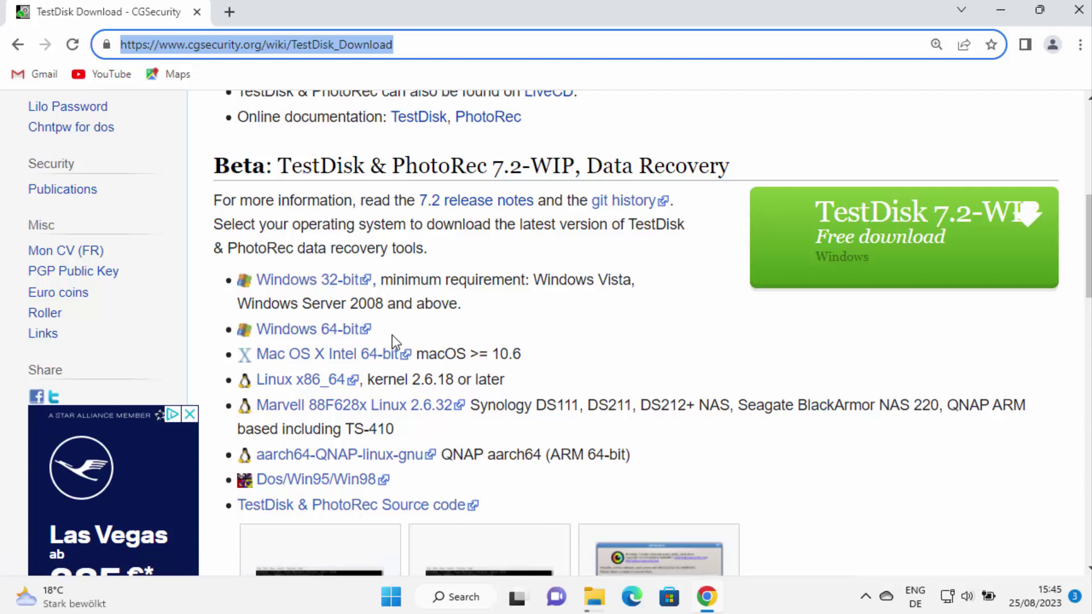
Download testdisk-7.2-WIP.win64.zip and show it in the Downloads folder.
{"action": "left_click", "coordinate": [321, 333]}
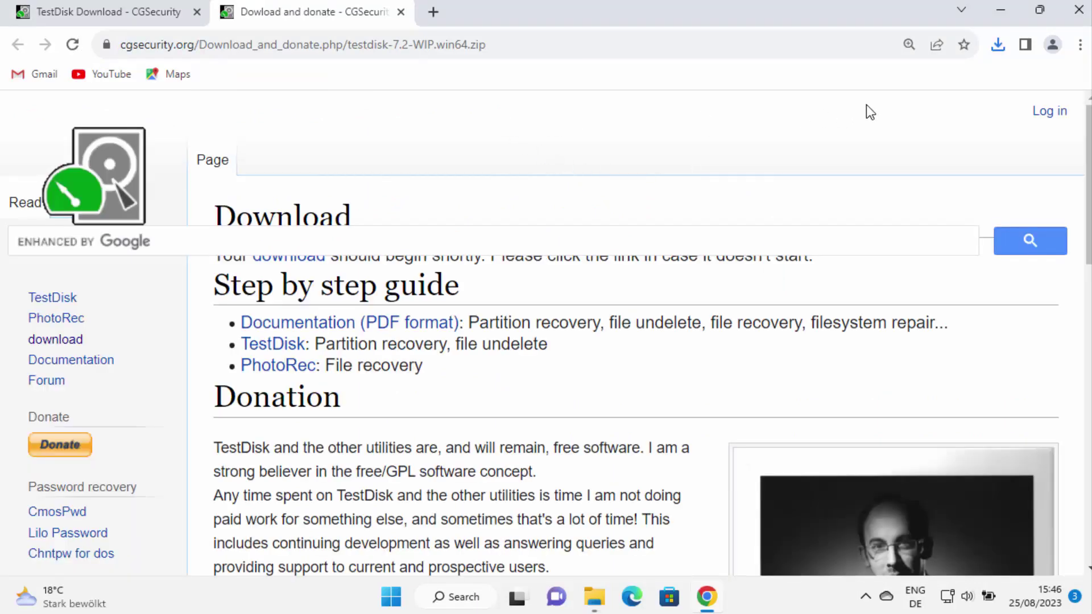
{"action": "left_click", "coordinate": [991, 51]}
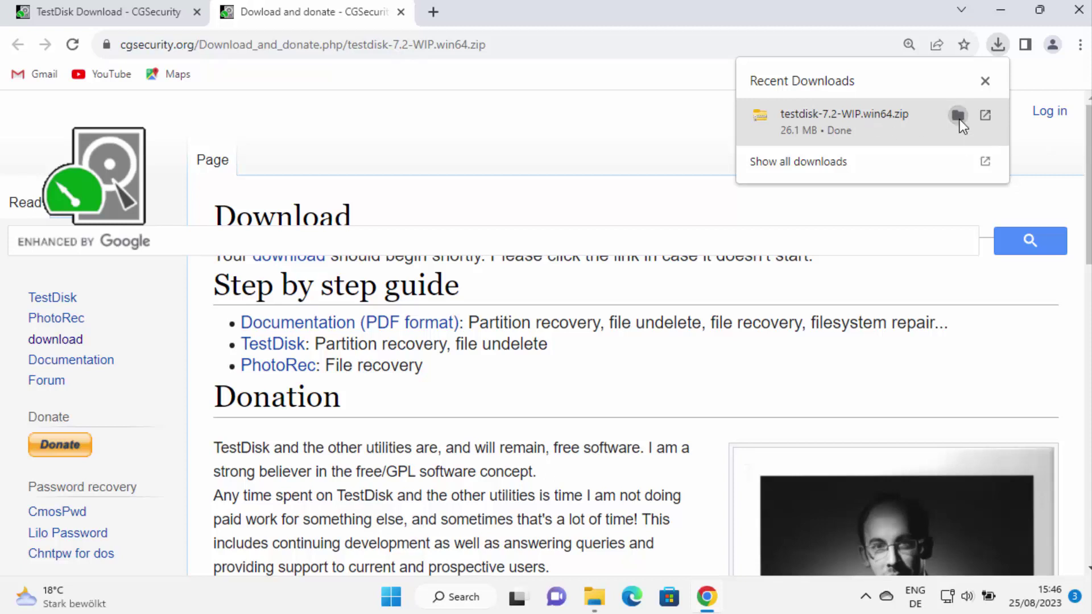
{"action": "left_click", "coordinate": [959, 118]}
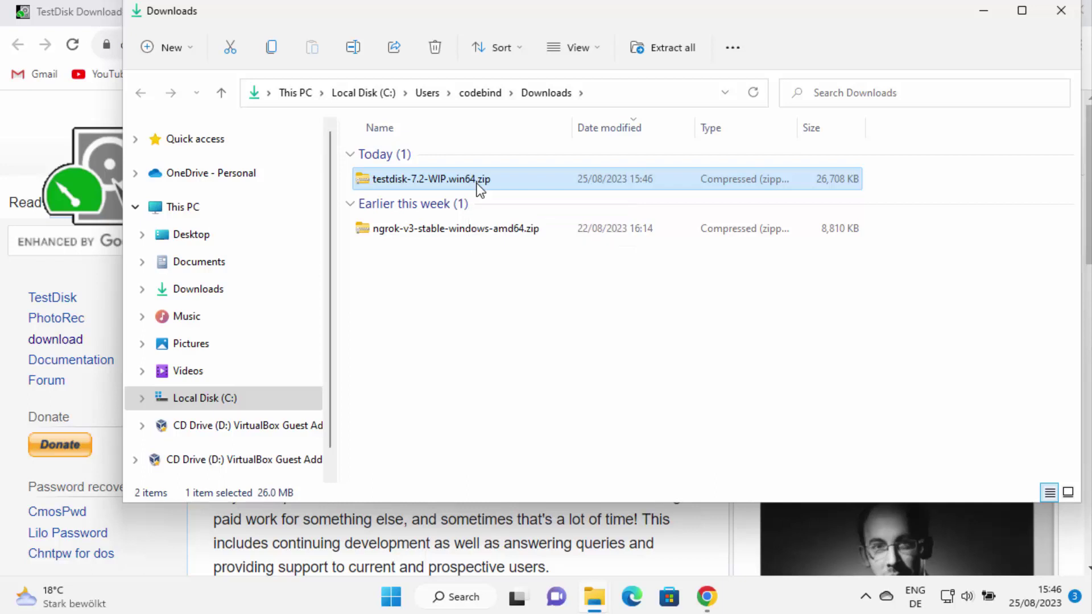
Extract testdisk-7.2-WIP.win64.zip to the suggested folder and open testdisk-7.2-WIP maximized.
{"action": "right_click", "coordinate": [477, 183]}
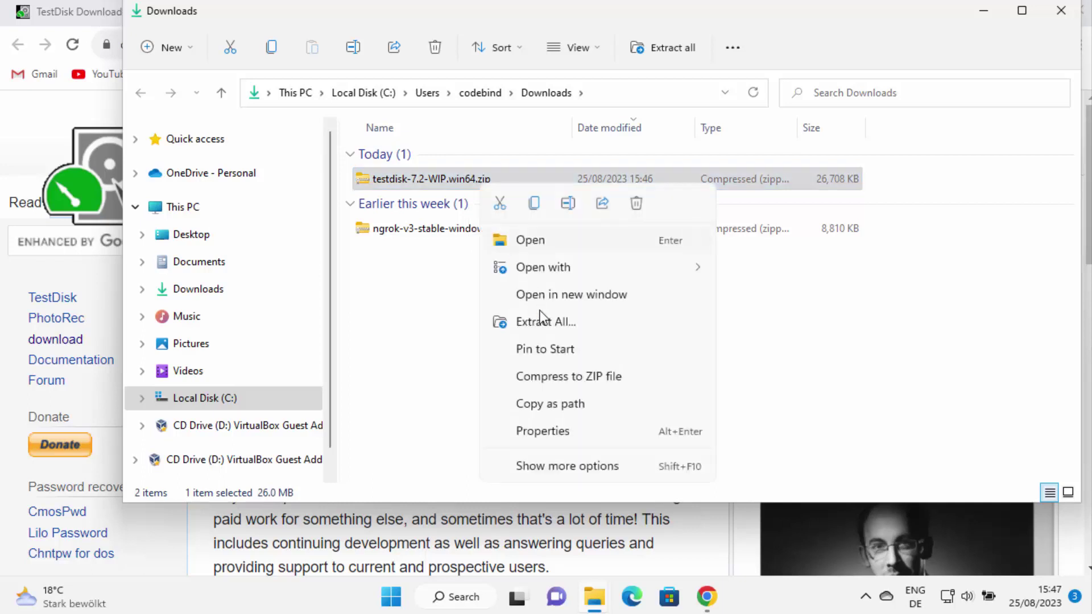
{"action": "left_click", "coordinate": [542, 323]}
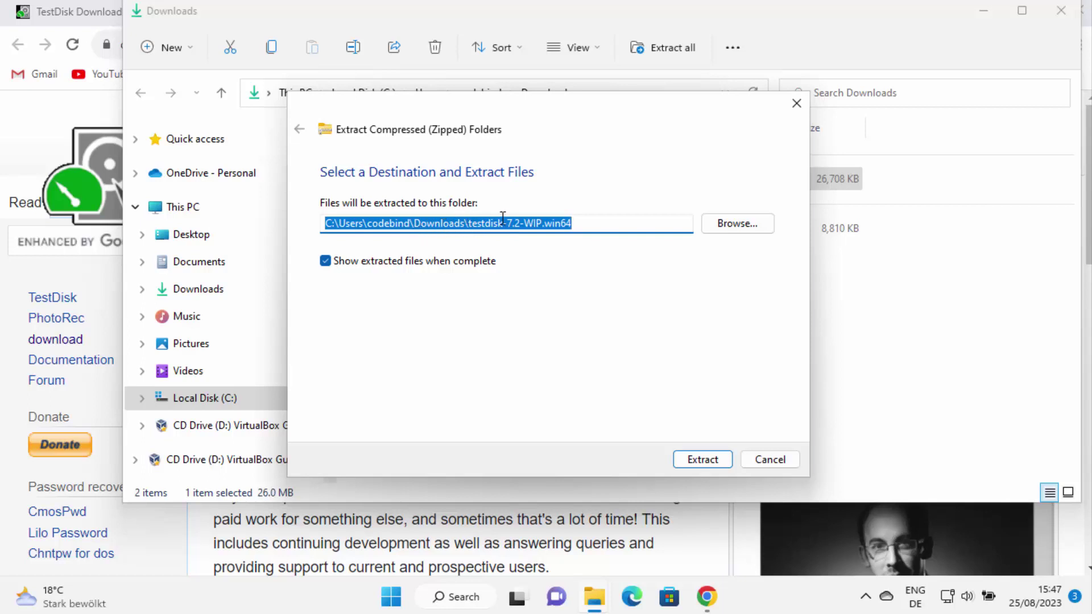
{"action": "left_click", "coordinate": [703, 459]}
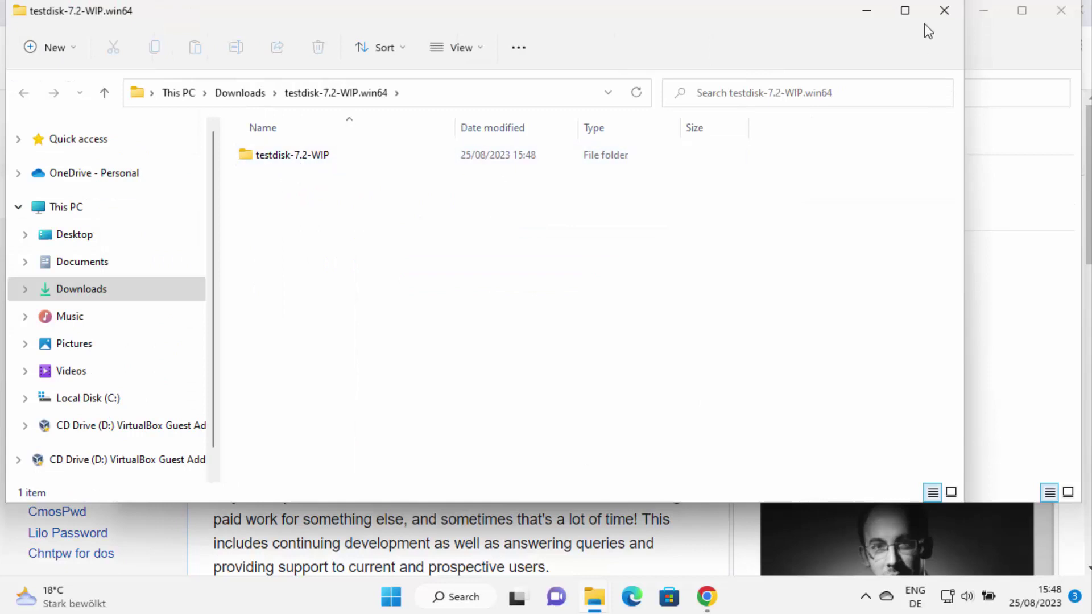
{"action": "left_click", "coordinate": [904, 10]}
{"action": "left_click", "coordinate": [335, 149]}
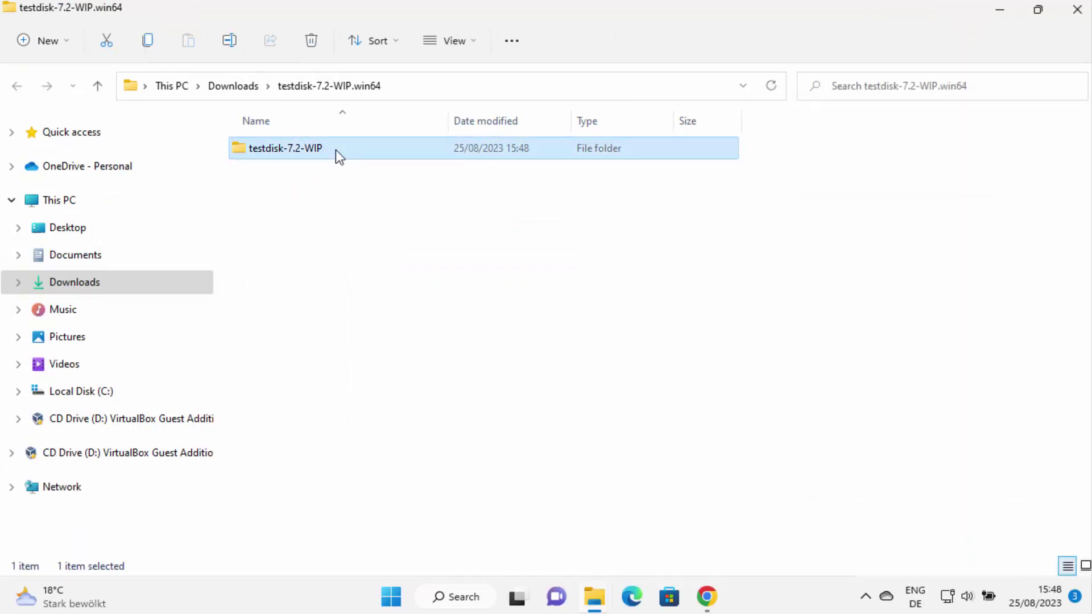
{"action": "double_click", "coordinate": [336, 149]}
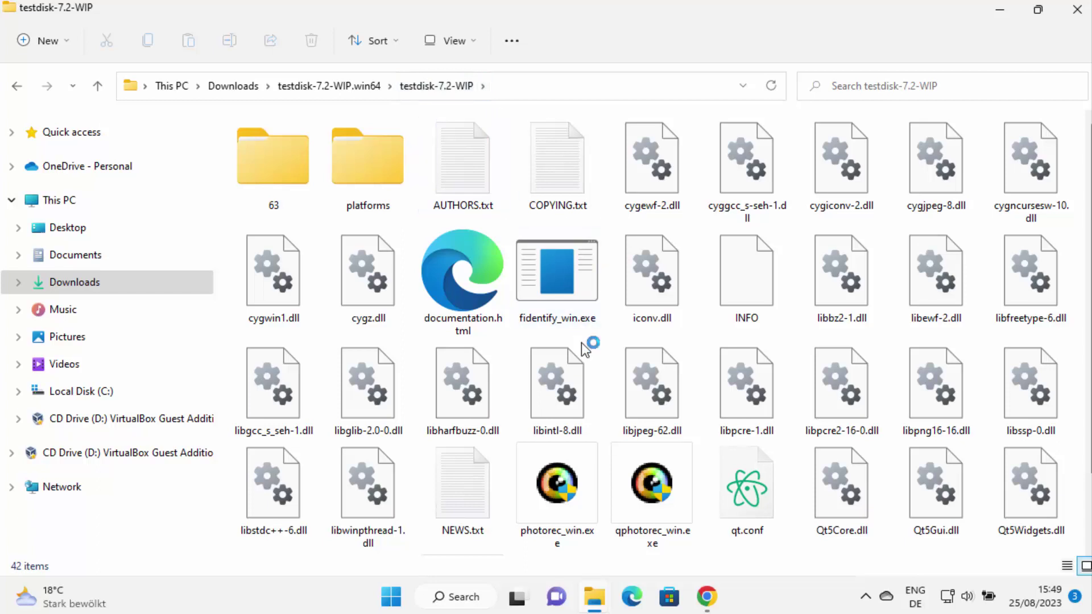
Launch photorec_win.exe from the testdisk-7.2-WIP folder.
{"action": "double_click", "coordinate": [568, 484]}
{"action": "double_click", "coordinate": [569, 510]}
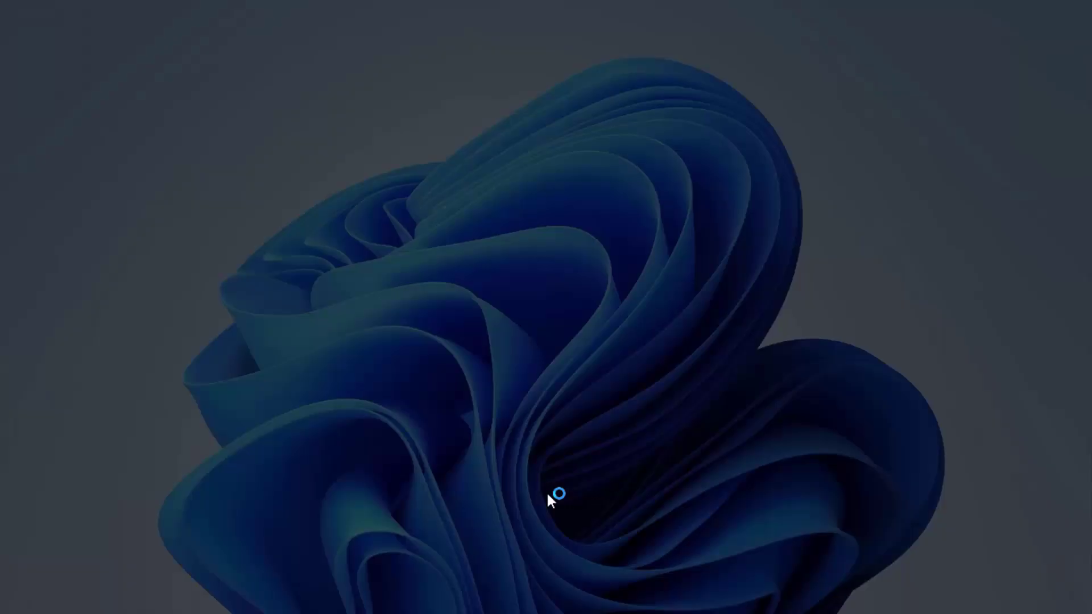
Allow PhotoRec to make changes, then close its console window after viewing the disk list.
{"action": "left_click", "coordinate": [548, 364]}
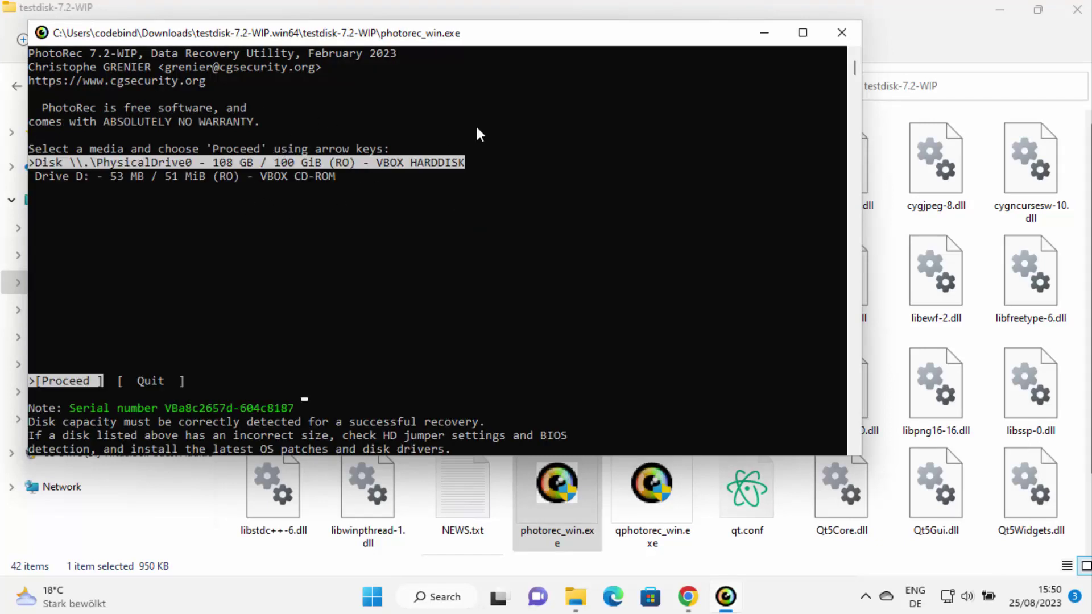
{"action": "left_click", "coordinate": [830, 37]}
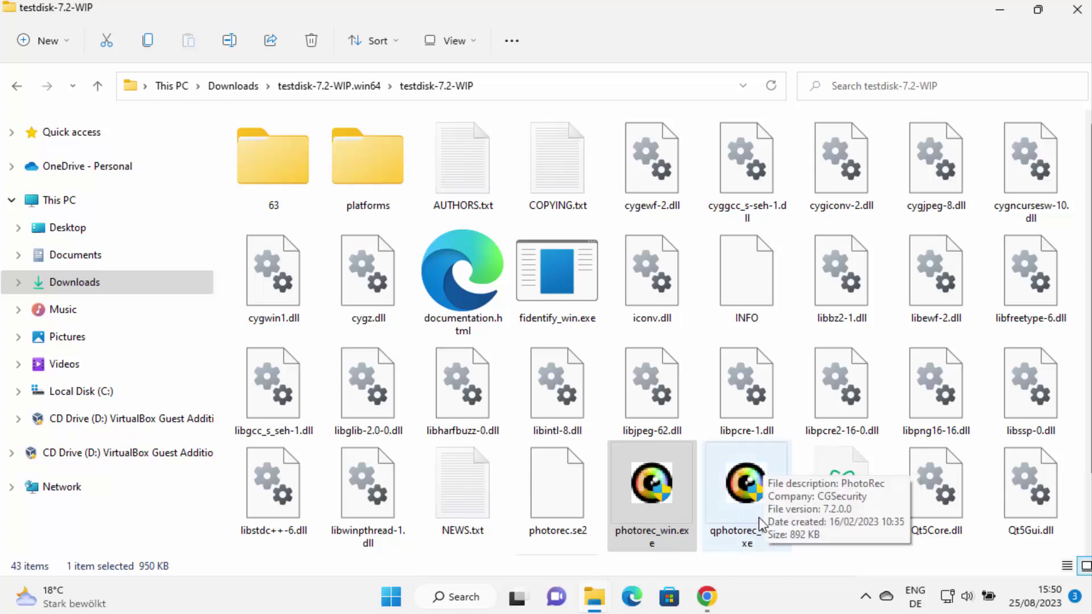
Launch qphotorec_win.exe, approve the UAC prompt, and bring the Pictures window forward.
{"action": "left_click", "coordinate": [768, 540]}
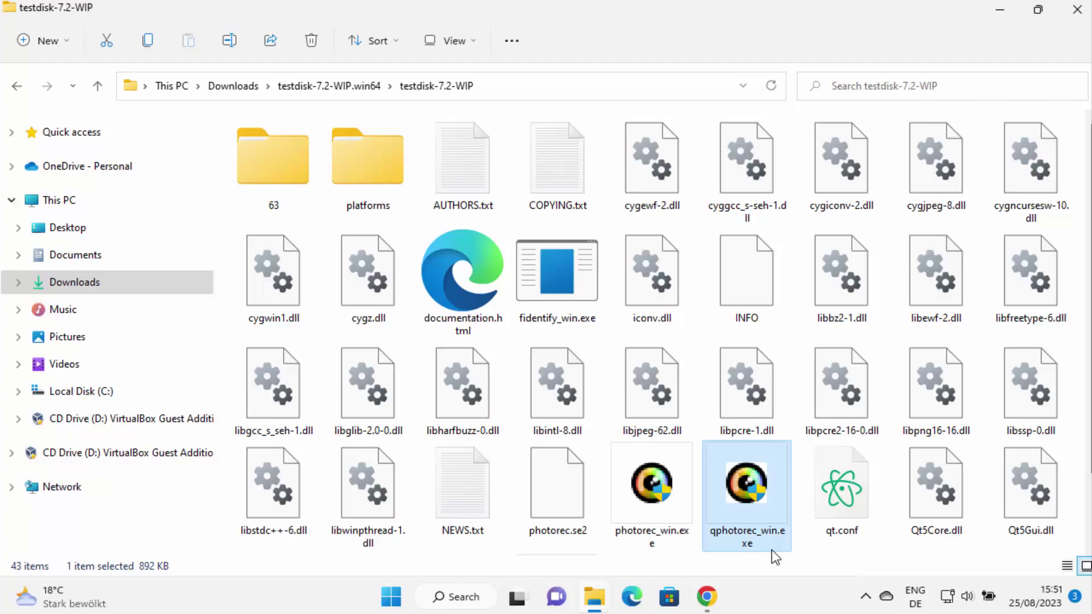
{"action": "double_click", "coordinate": [755, 521]}
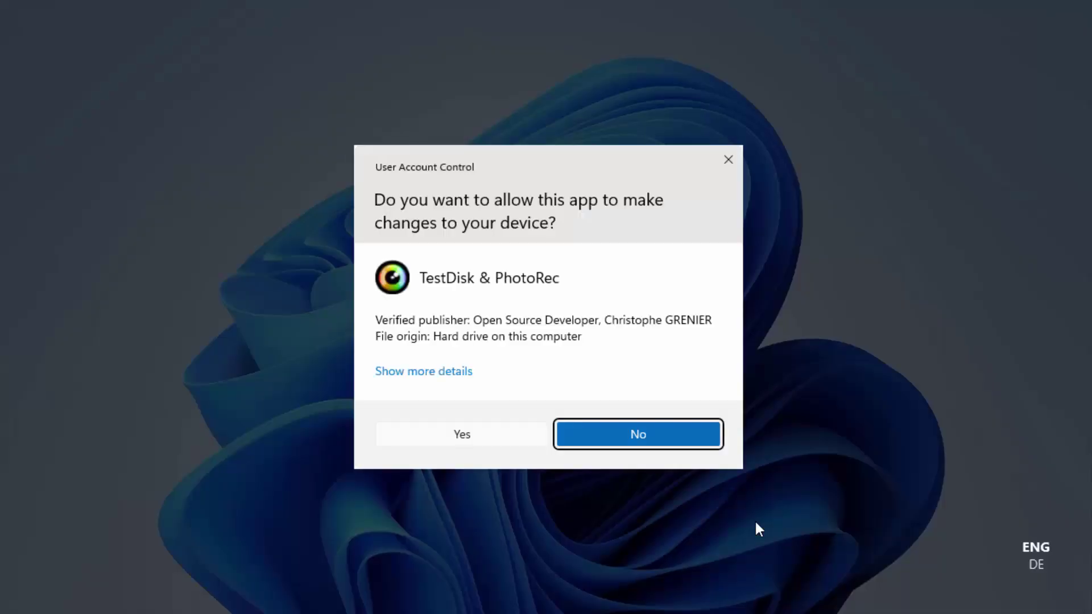
{"action": "left_click", "coordinate": [501, 441]}
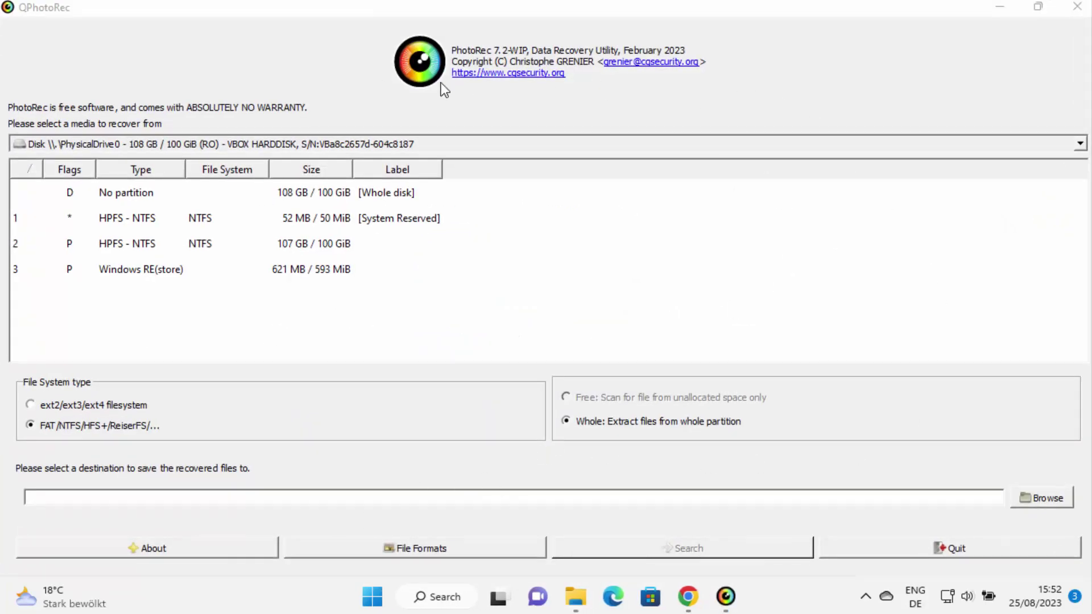
{"action": "mouse_move", "coordinate": [575, 596]}
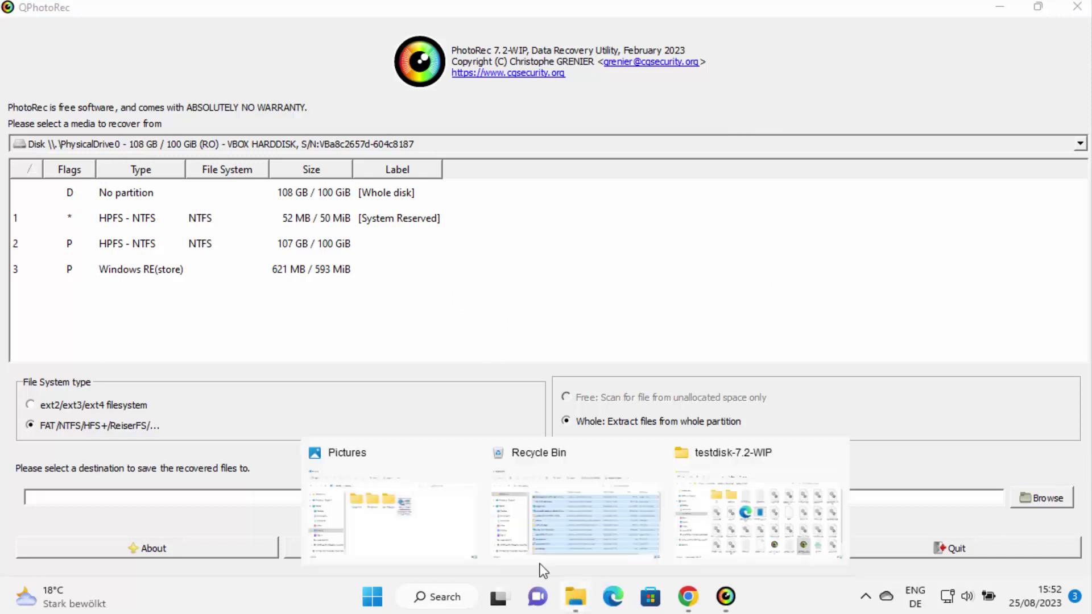
{"action": "left_click", "coordinate": [428, 525]}
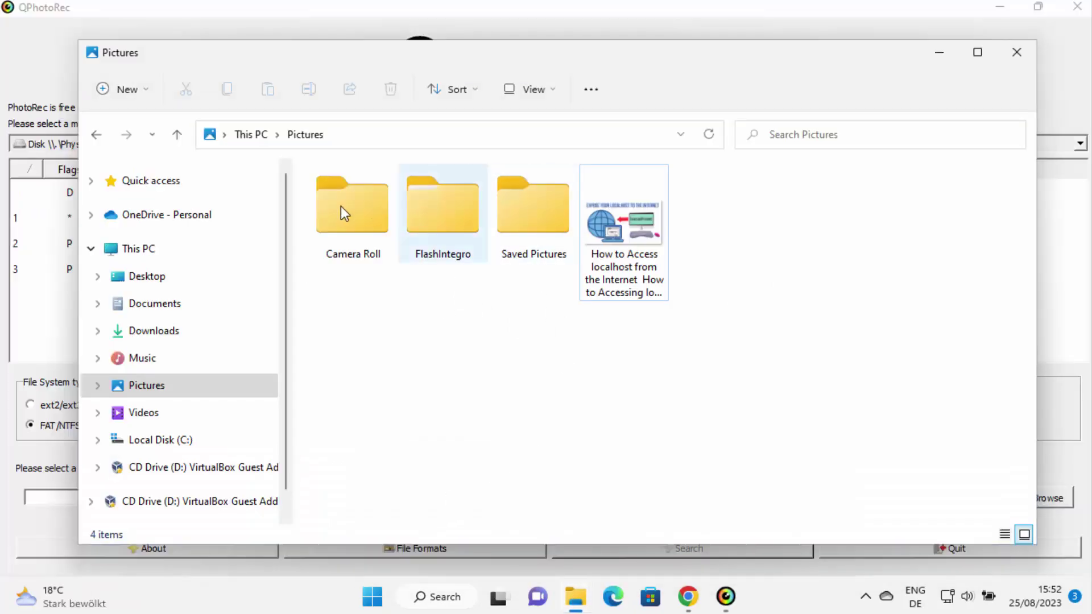
Delete the localhost PNG image from the Pictures folder.
{"action": "left_click", "coordinate": [626, 276]}
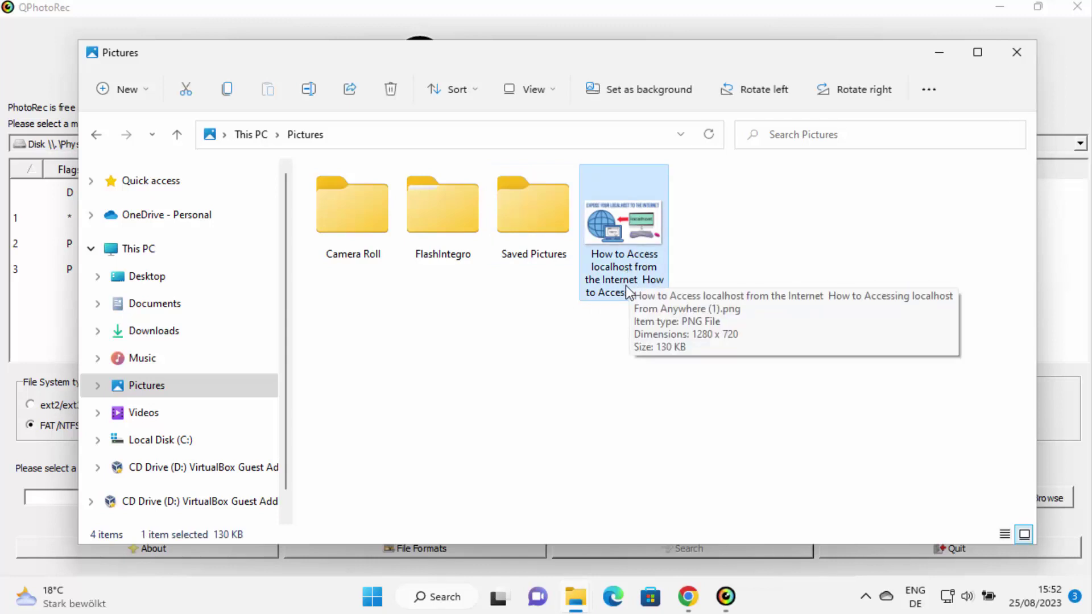
{"action": "key", "text": "Delete"}
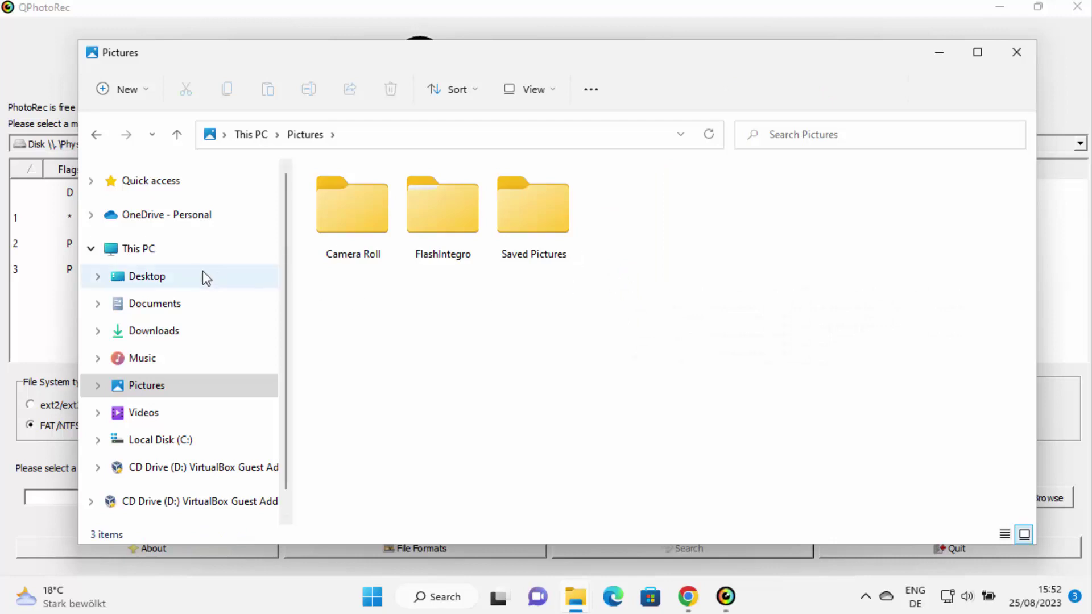
{"action": "left_click", "coordinate": [387, 137]}
{"action": "left_click", "coordinate": [387, 135]}
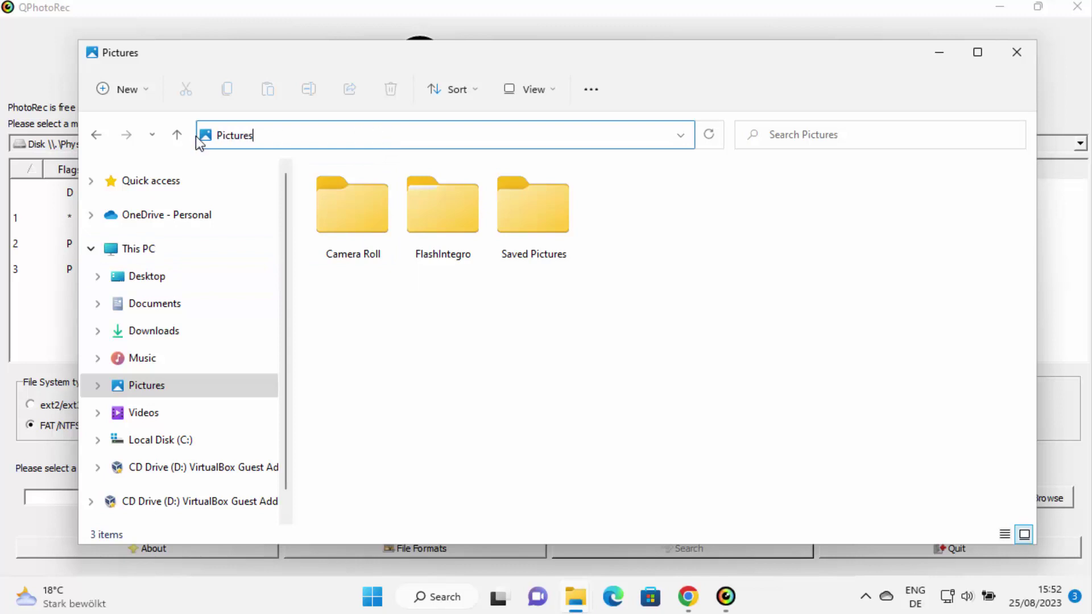
Open FlashIntegro's Properties, inspect its Location path, and cancel without changes.
{"action": "left_click", "coordinate": [456, 243]}
{"action": "right_click", "coordinate": [456, 243]}
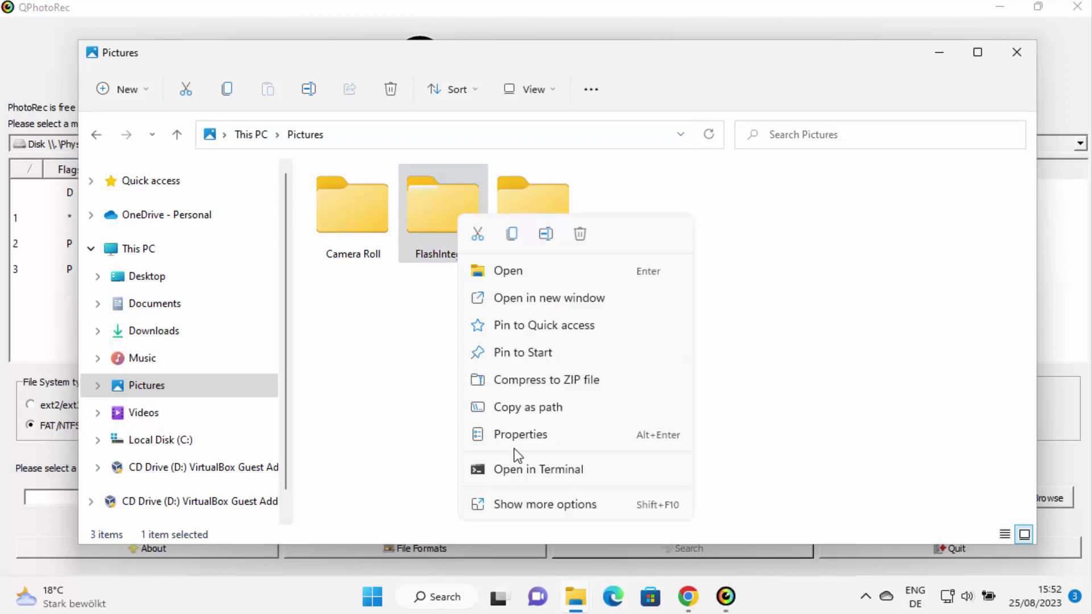
{"action": "left_click", "coordinate": [534, 503]}
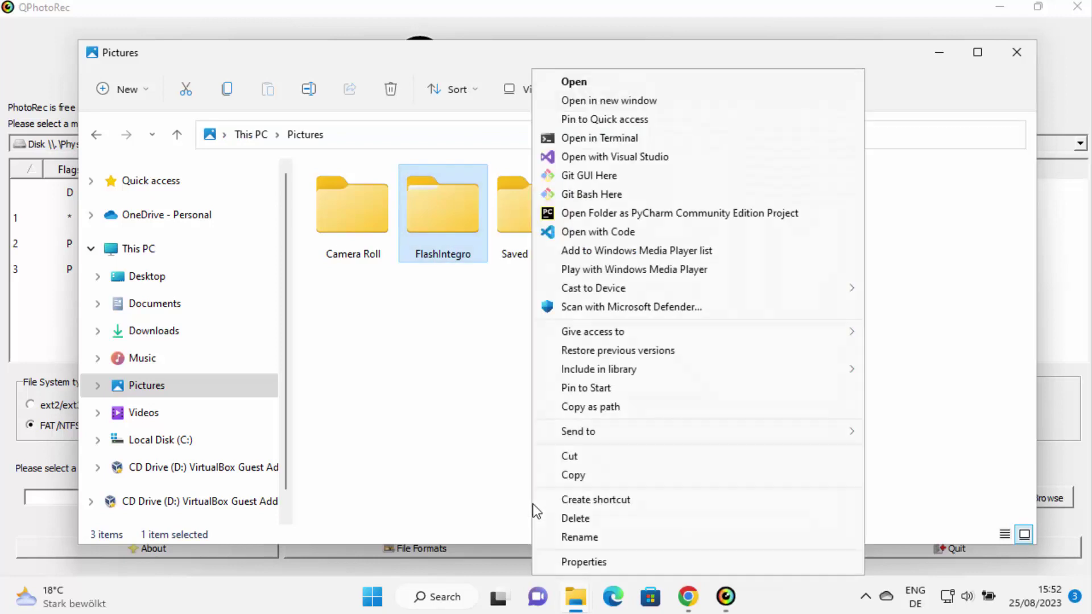
{"action": "left_click", "coordinate": [588, 562]}
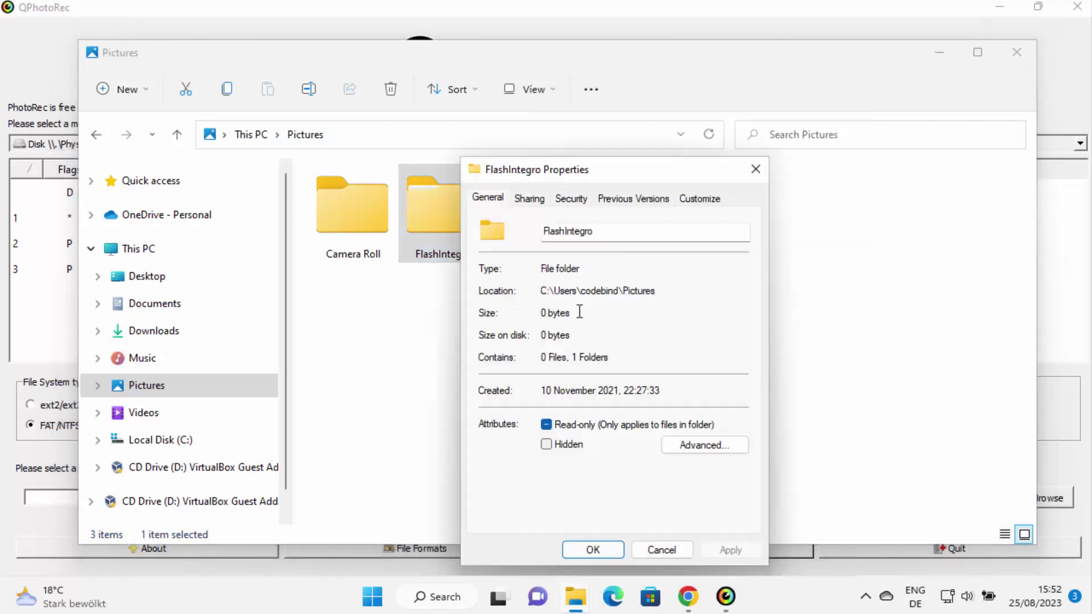
{"action": "left_click_drag", "start_coordinate": [542, 290], "coordinate": [548, 291]}
{"action": "double_click", "coordinate": [592, 290]}
{"action": "left_click", "coordinate": [636, 292]}
{"action": "double_click", "coordinate": [636, 292]}
{"action": "left_click", "coordinate": [680, 551]}
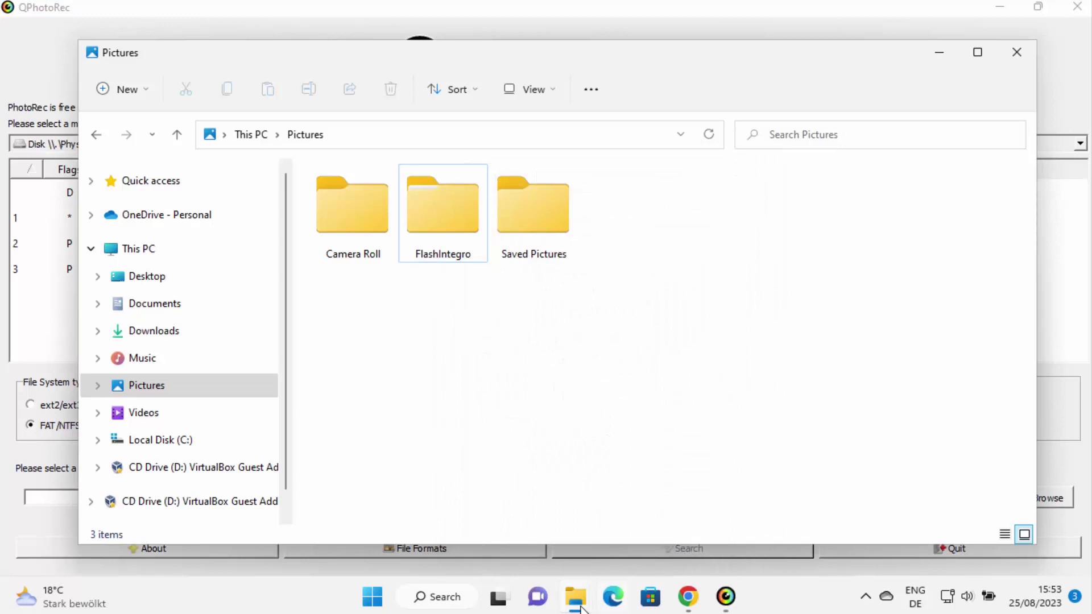
Switch to the Recycle Bin window and select the deleted PNG.
{"action": "mouse_move", "coordinate": [576, 598]}
{"action": "left_click", "coordinate": [587, 530]}
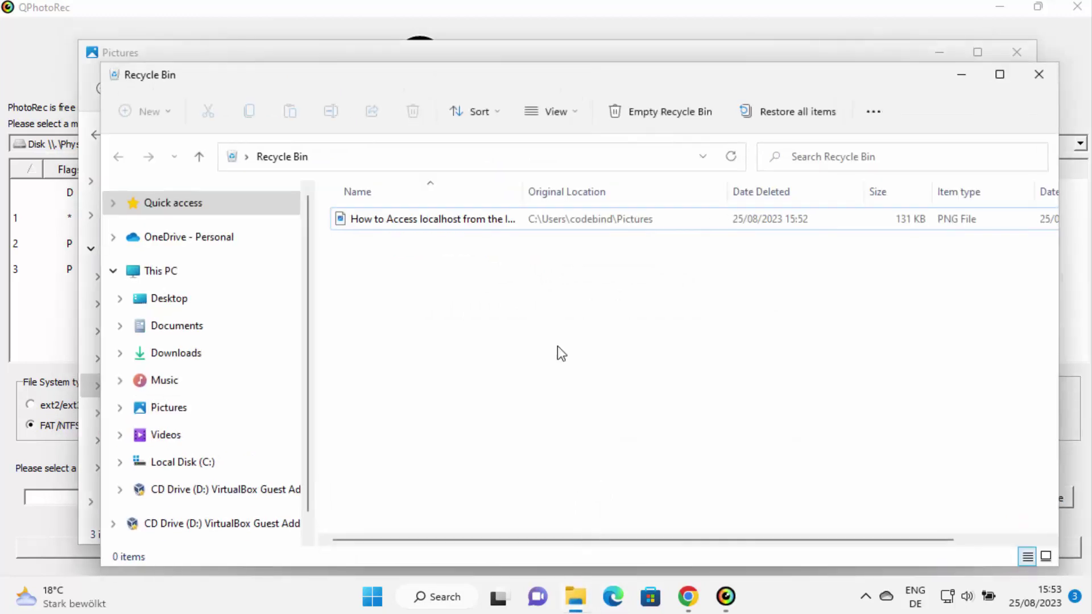
{"action": "left_click", "coordinate": [452, 223]}
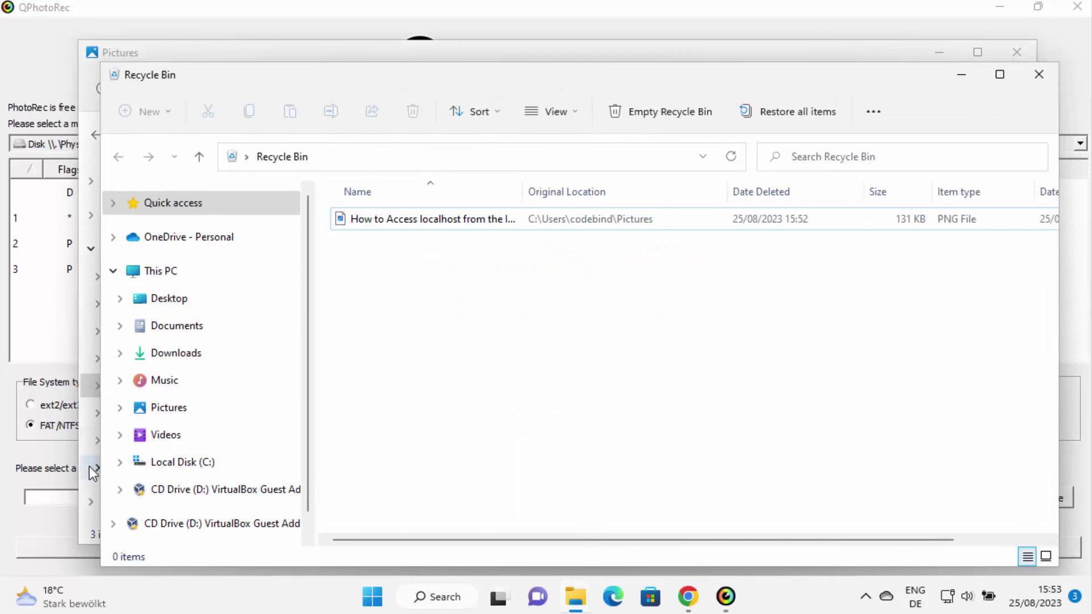
{"action": "left_click", "coordinate": [220, 53]}
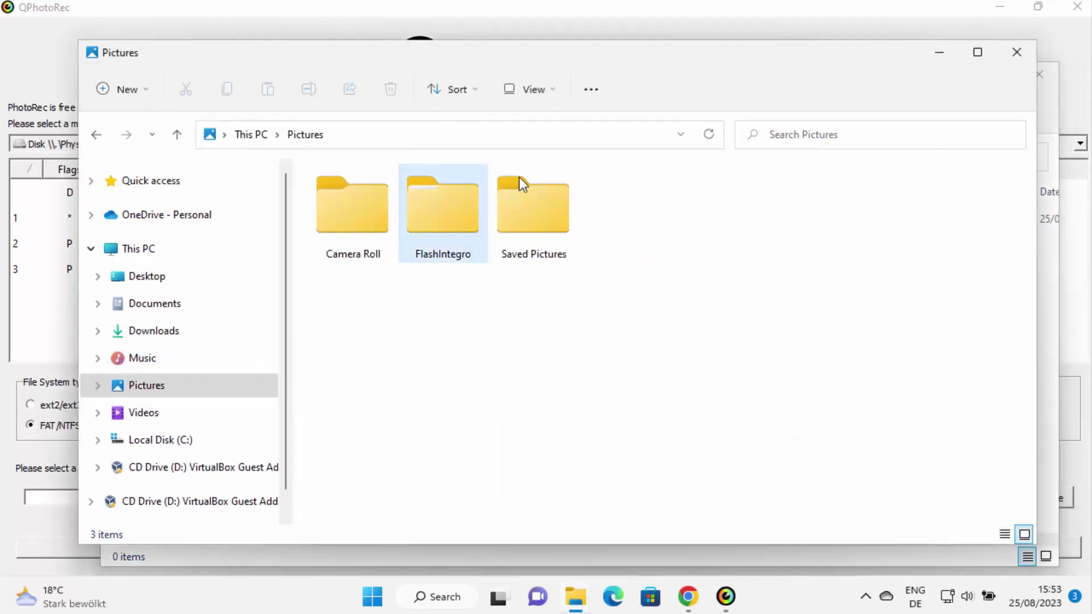
Permanently delete the PNG from the Recycle Bin, then minimize both Explorer windows.
{"action": "left_click", "coordinate": [575, 597]}
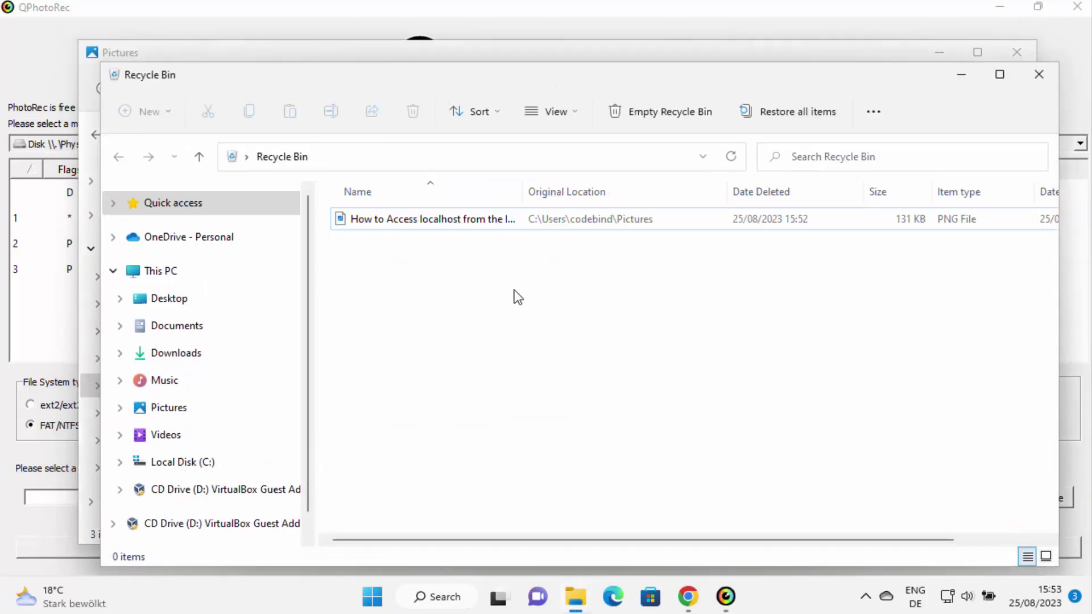
{"action": "left_click", "coordinate": [502, 222]}
{"action": "right_click", "coordinate": [502, 223]}
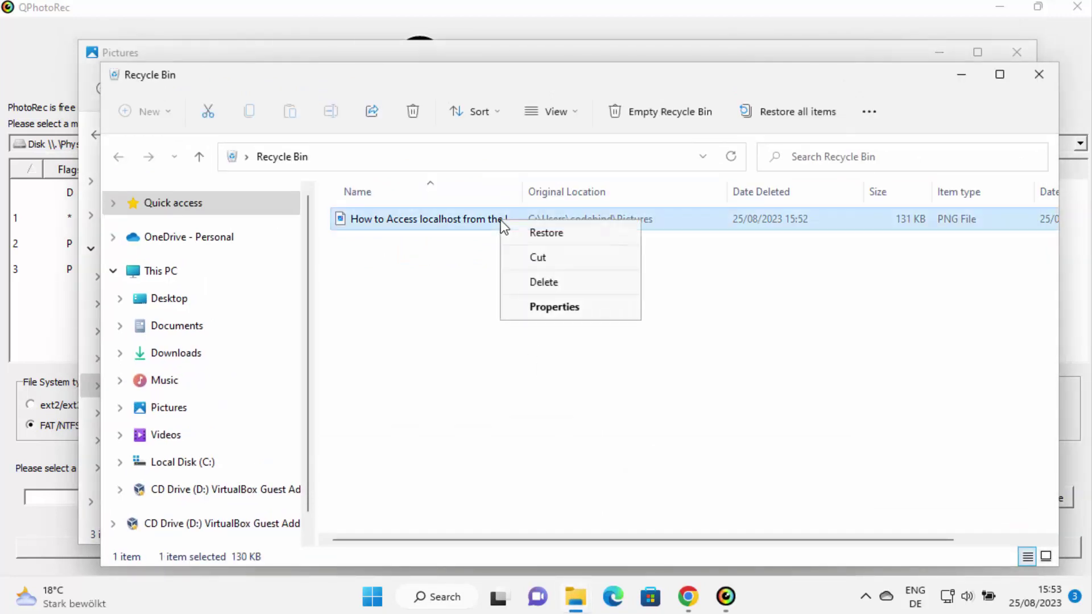
{"action": "left_click", "coordinate": [541, 282]}
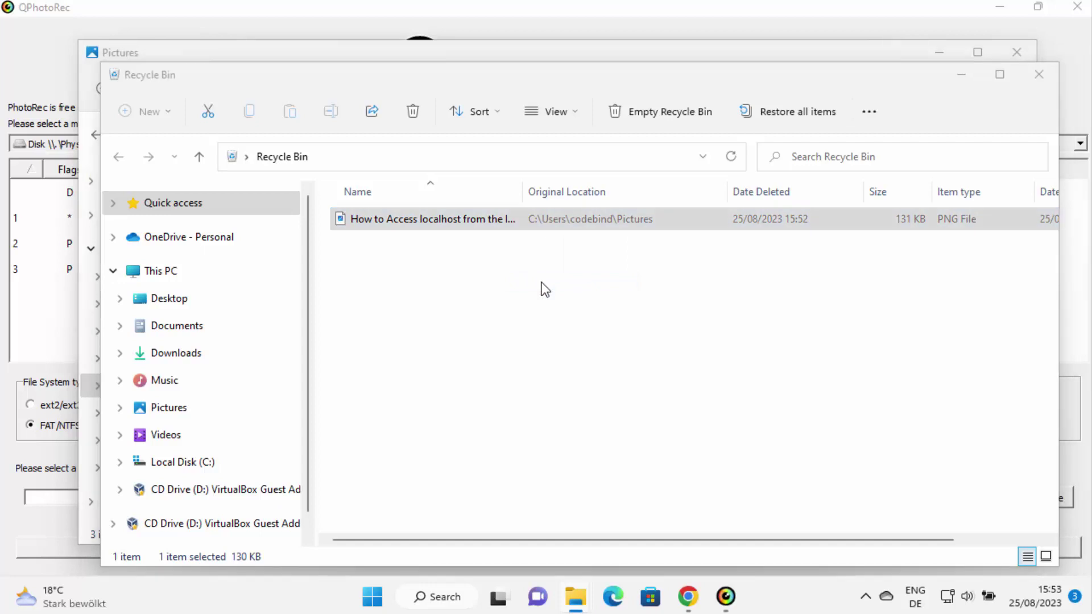
{"action": "left_click", "coordinate": [607, 348]}
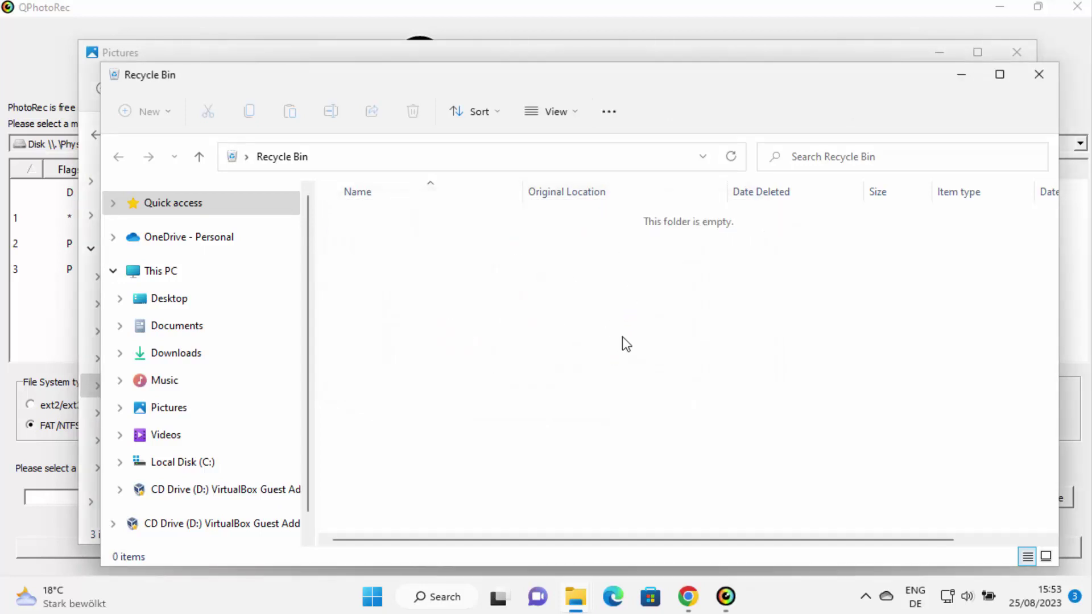
{"action": "left_click", "coordinate": [960, 83]}
{"action": "left_click", "coordinate": [939, 52]}
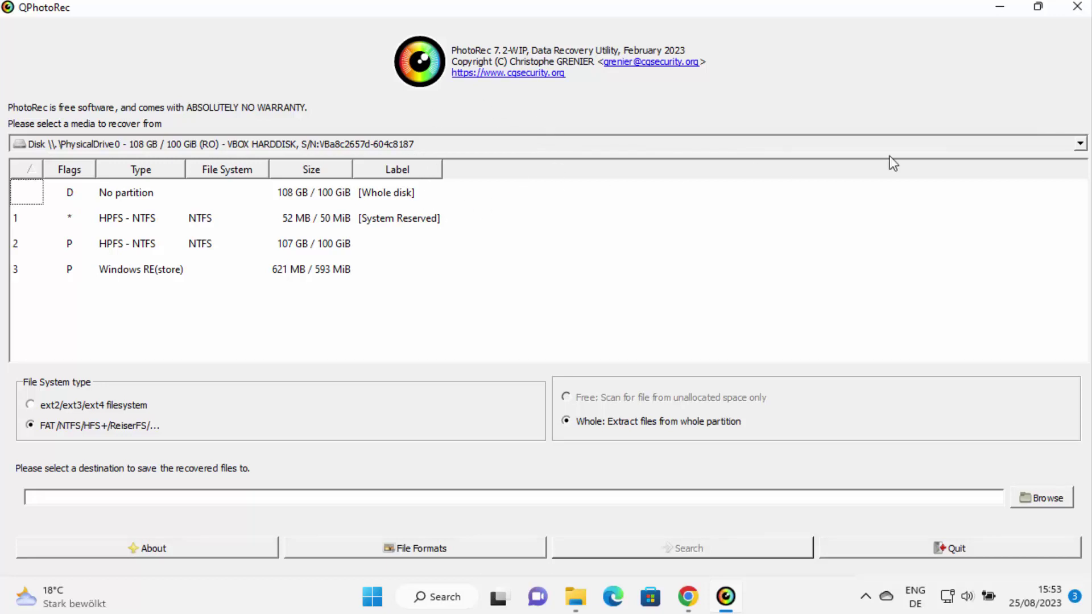
Check the drives in This PC, then choose Disk \\.\PhysicalDrive0 as QPhotoRec's recovery media.
{"action": "left_click", "coordinate": [1079, 143]}
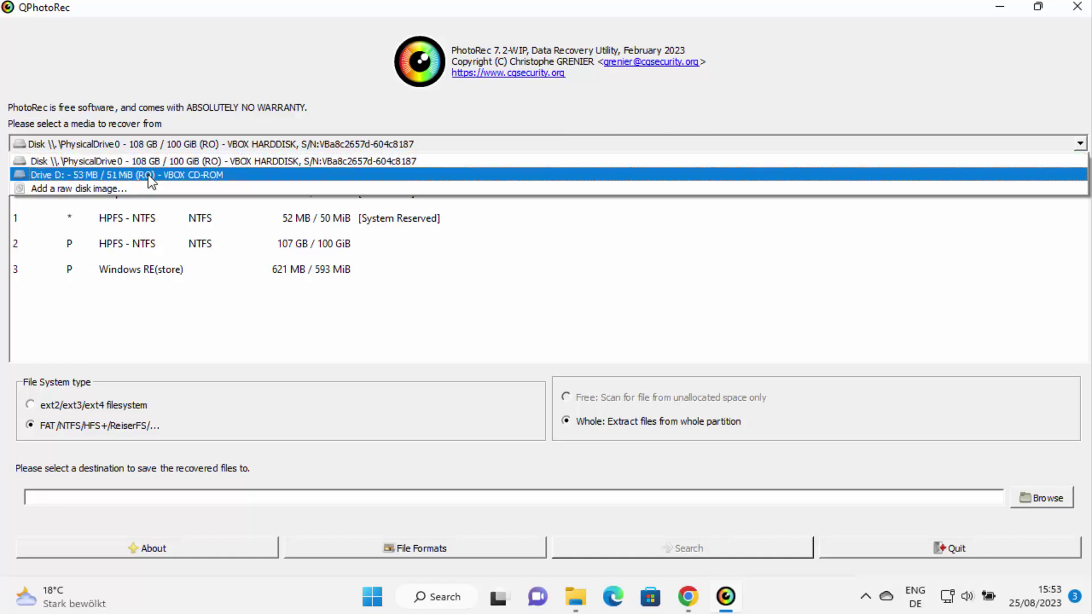
{"action": "left_click", "coordinate": [569, 600]}
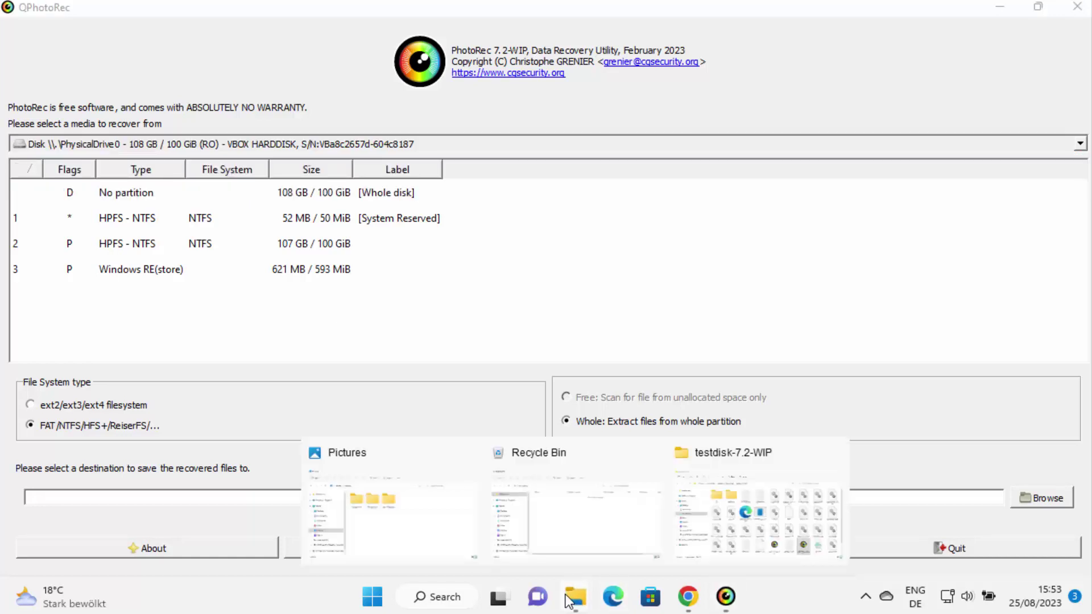
{"action": "left_click", "coordinate": [434, 527]}
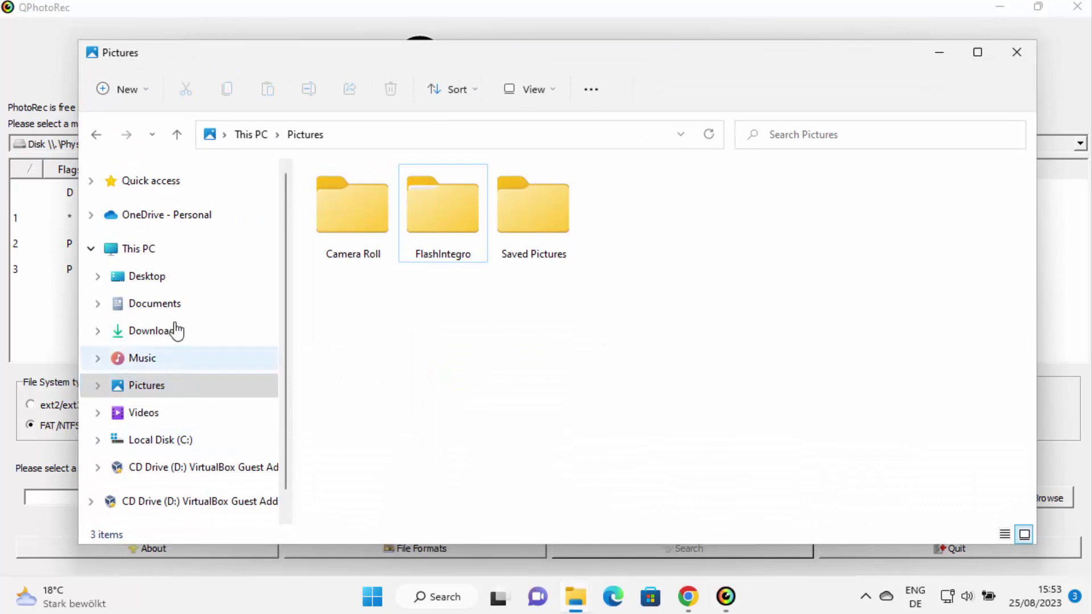
{"action": "left_click", "coordinate": [166, 254]}
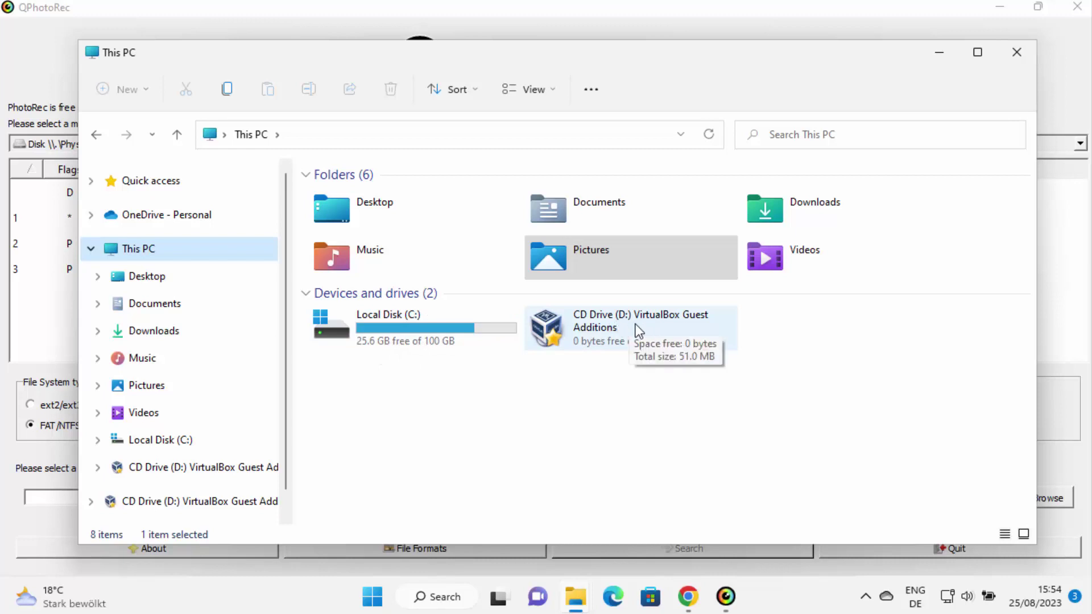
{"action": "left_click", "coordinate": [39, 325]}
{"action": "left_click", "coordinate": [105, 144]}
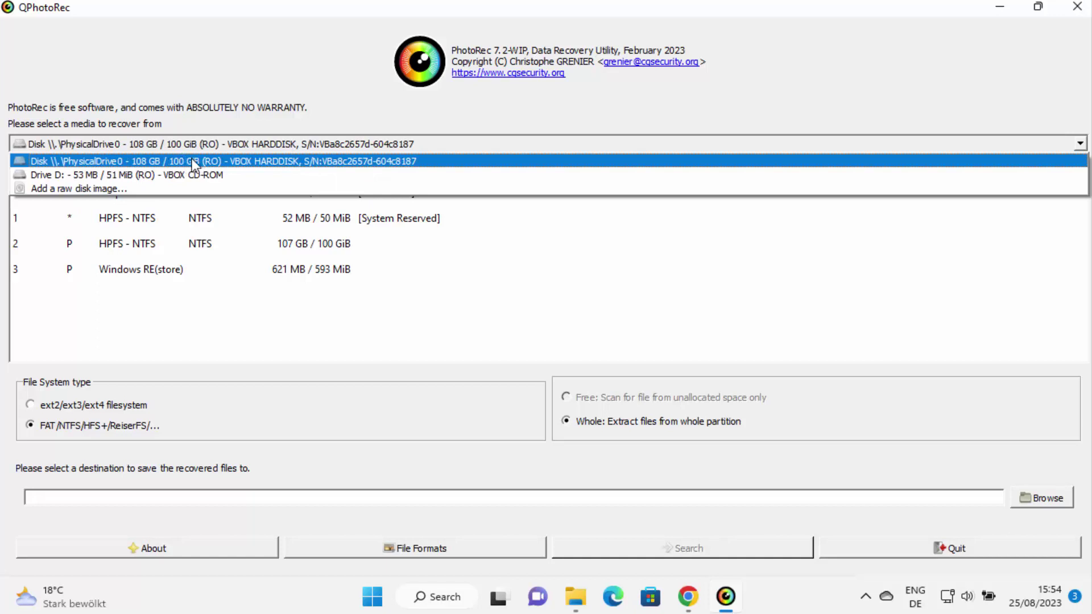
{"action": "left_click", "coordinate": [158, 162]}
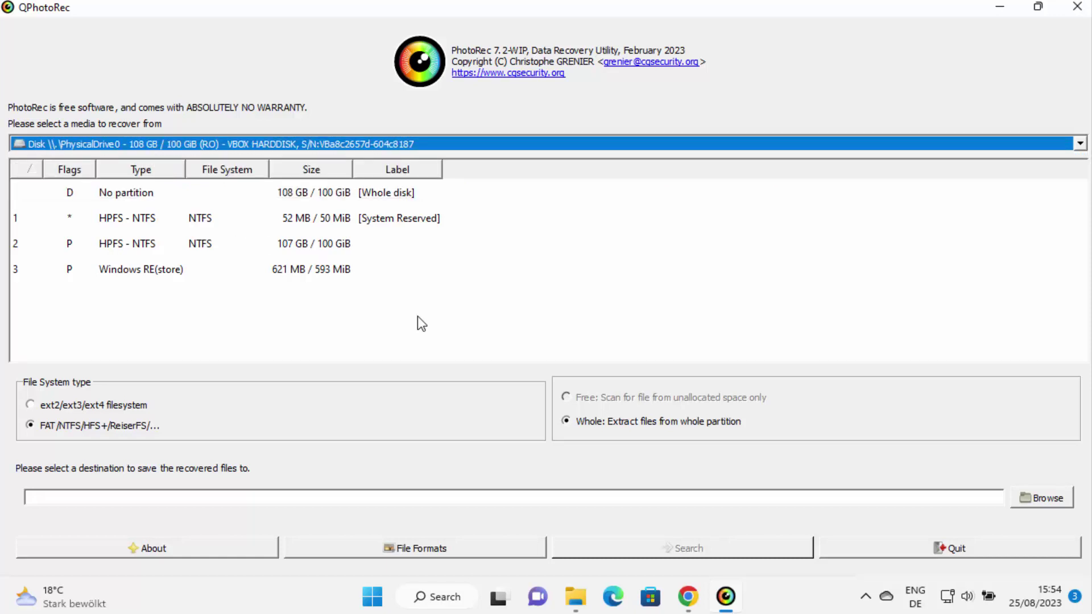
Create a folder named 'recover' on the Desktop and select it as the destination.
{"action": "left_click", "coordinate": [1048, 503]}
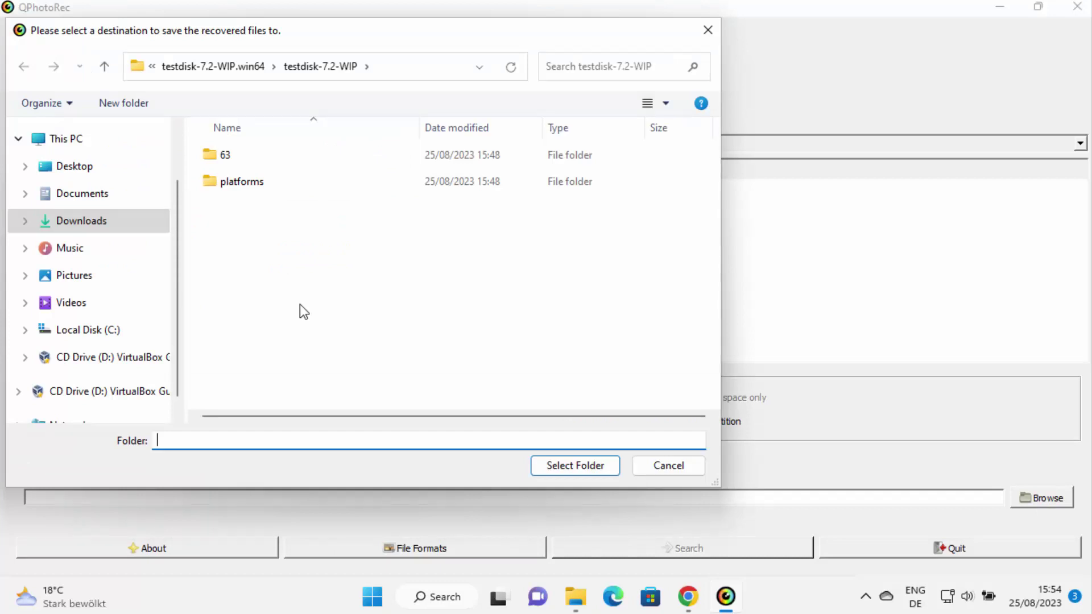
{"action": "left_click", "coordinate": [407, 67]}
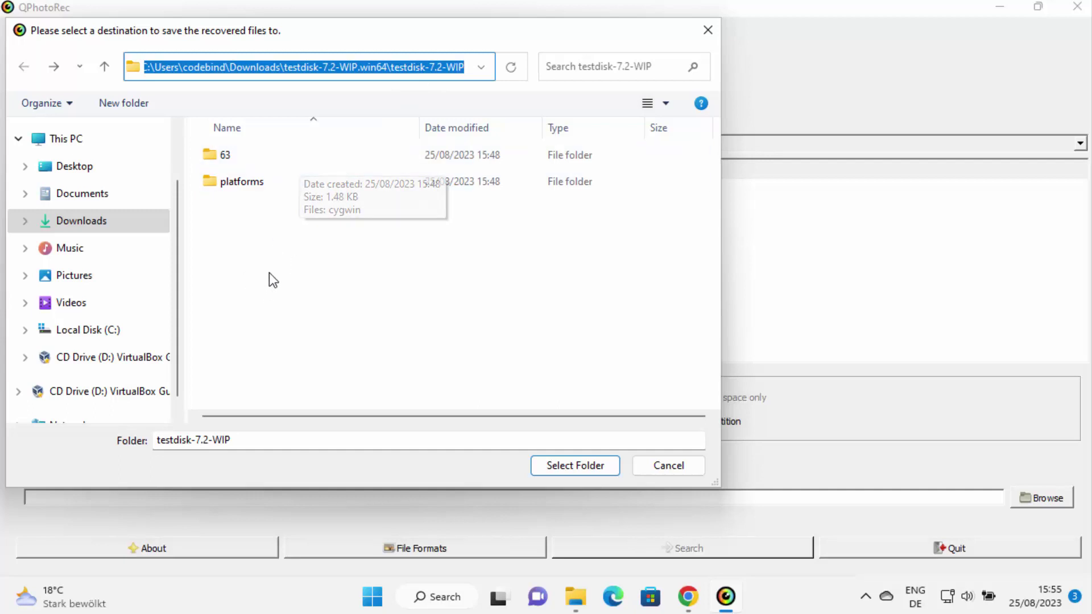
{"action": "left_click", "coordinate": [121, 168]}
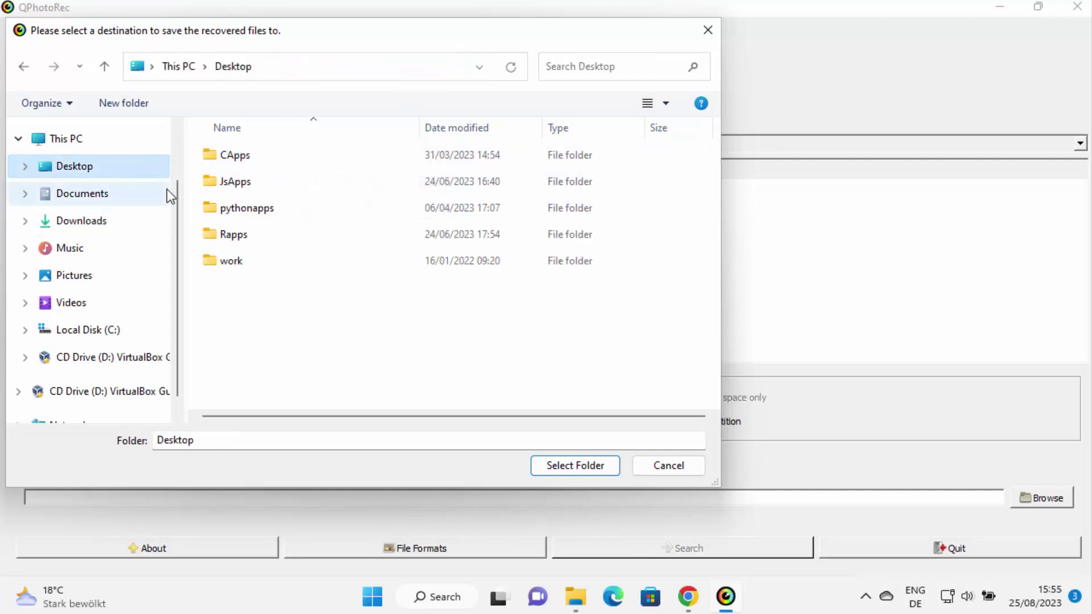
{"action": "left_click", "coordinate": [286, 308]}
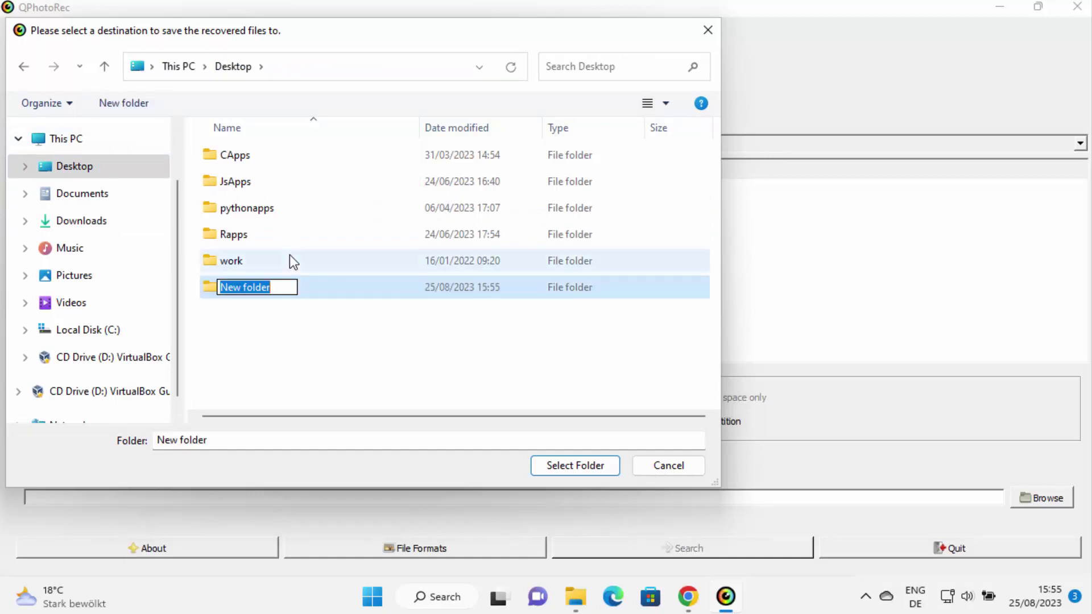
{"action": "type", "text": "recover"}
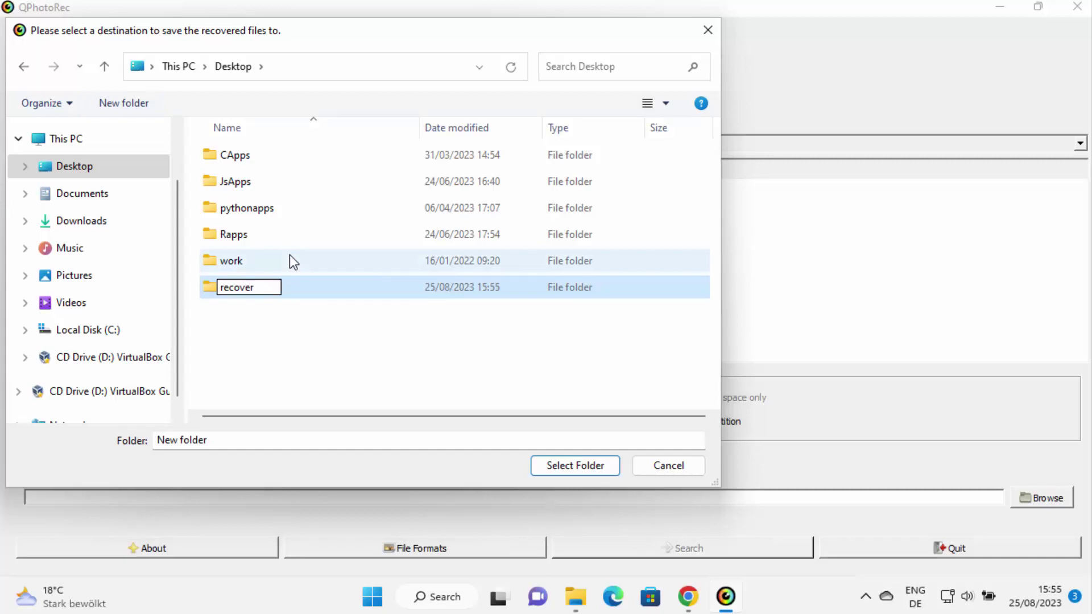
{"action": "key", "text": "Return"}
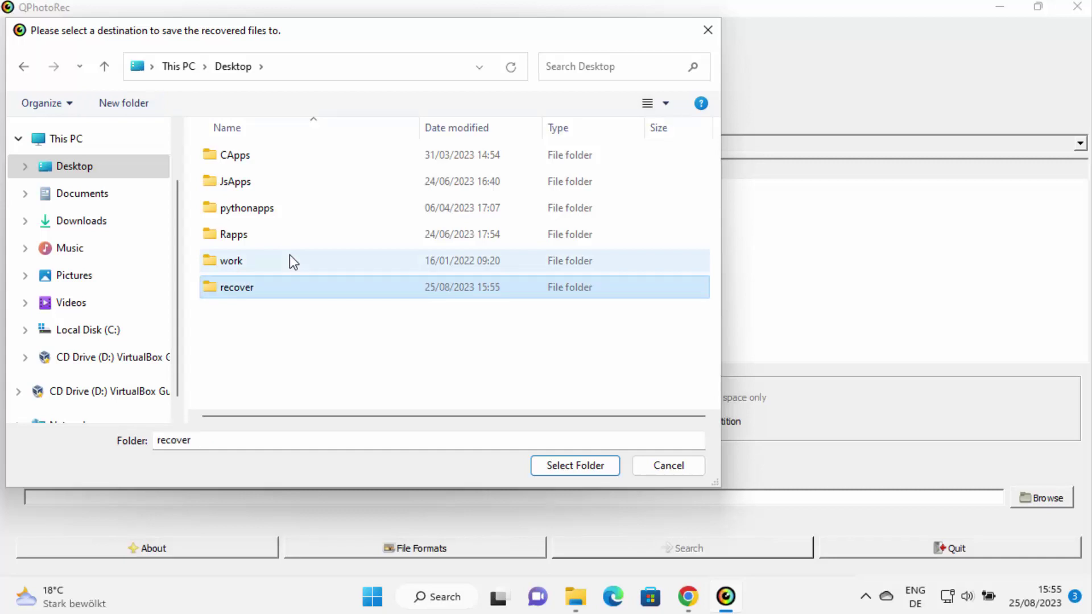
{"action": "double_click", "coordinate": [289, 290]}
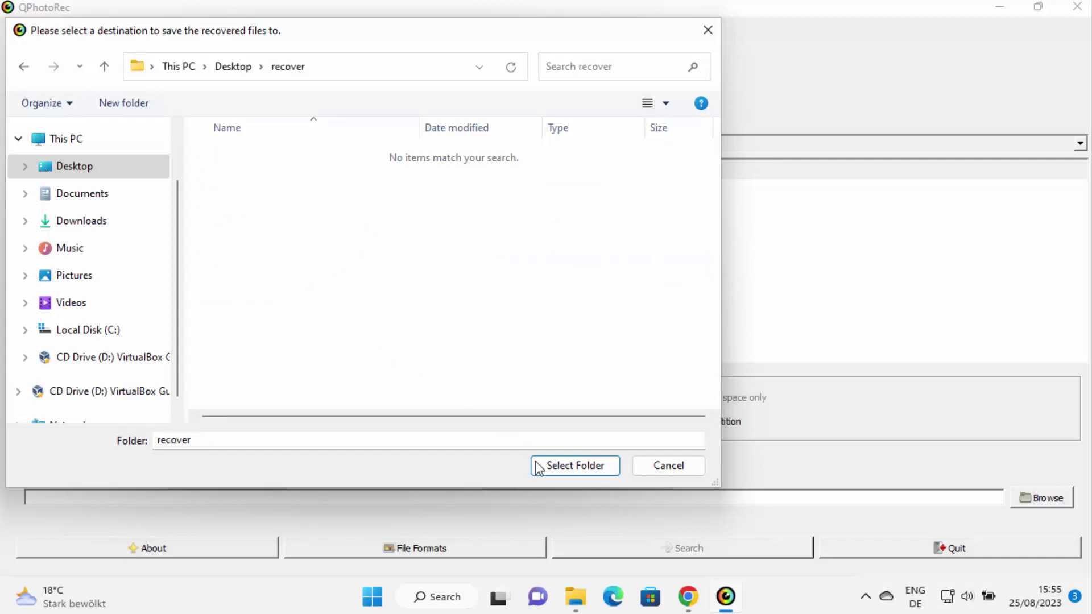
{"action": "left_click", "coordinate": [550, 468]}
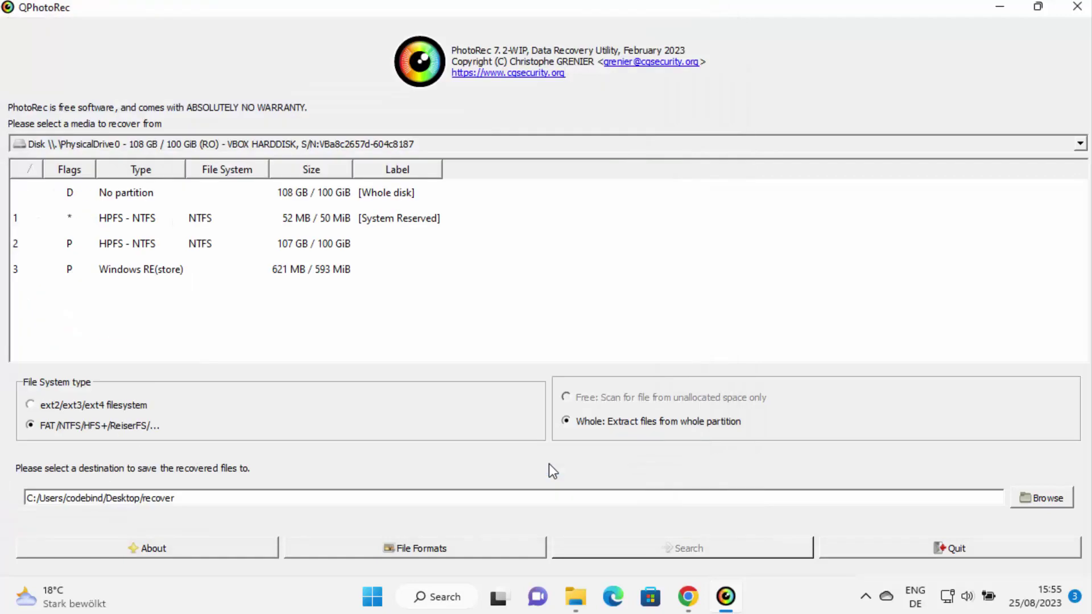
Check the Desktop recover destination path and select the 107 GB NTFS partition.
{"action": "double_click", "coordinate": [158, 498]}
{"action": "key", "text": "Return"}
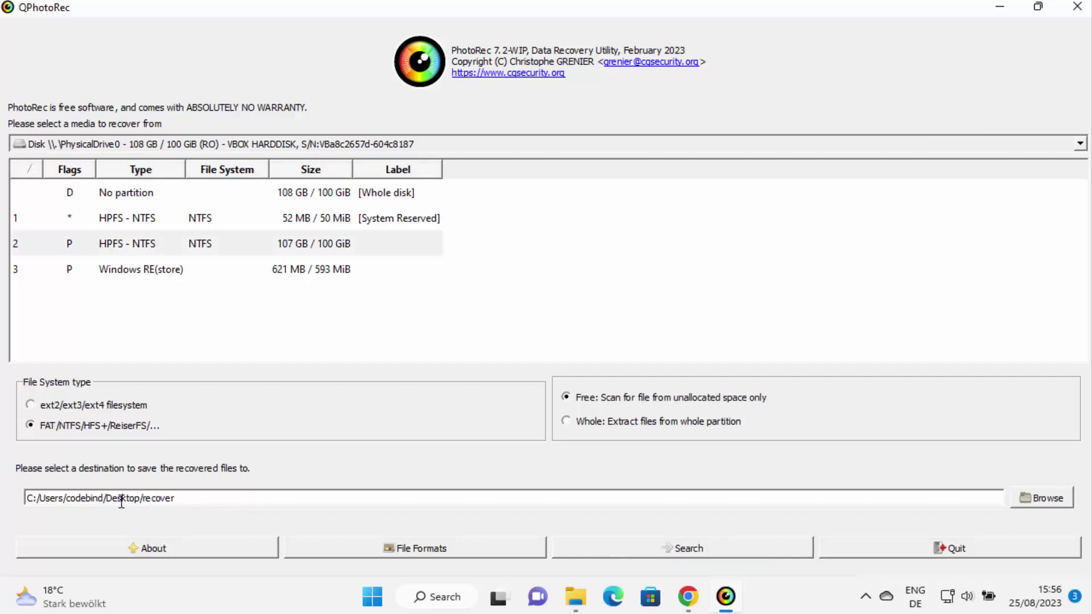
{"action": "double_click", "coordinate": [154, 498]}
{"action": "left_click", "coordinate": [248, 324]}
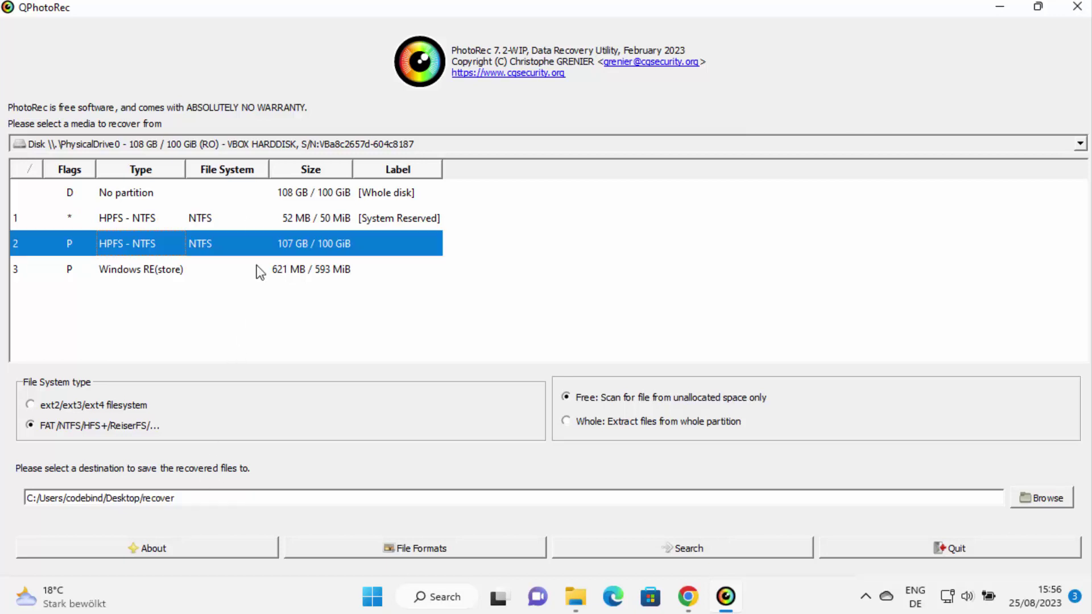
Reselect Disk PhysicalDrive0 as the media and target 'No partition [Whole disk]'.
{"action": "left_click", "coordinate": [364, 144]}
{"action": "left_click", "coordinate": [349, 162]}
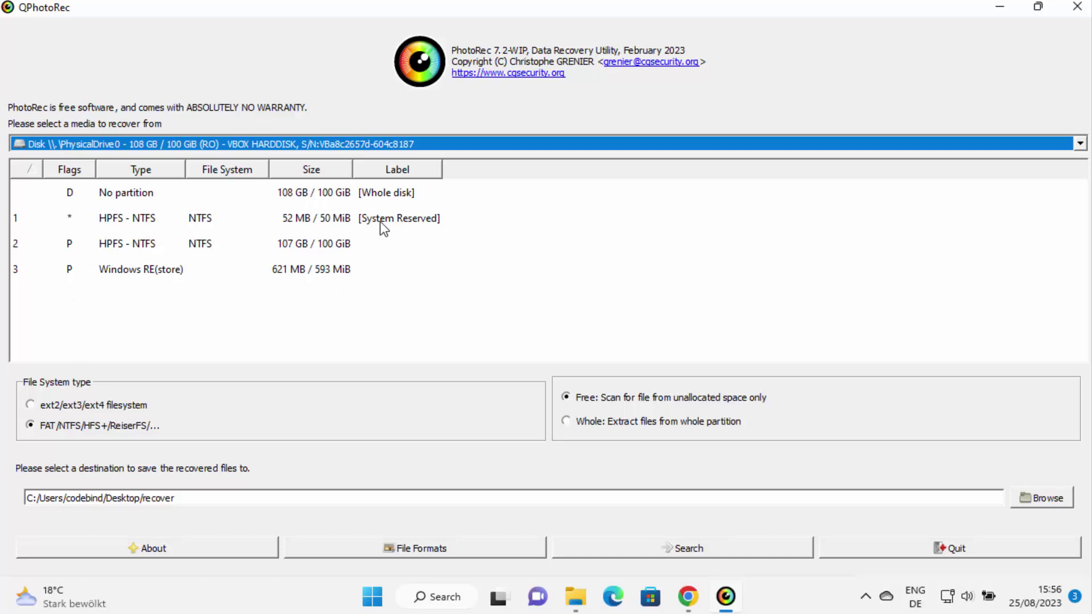
{"action": "left_click", "coordinate": [294, 194]}
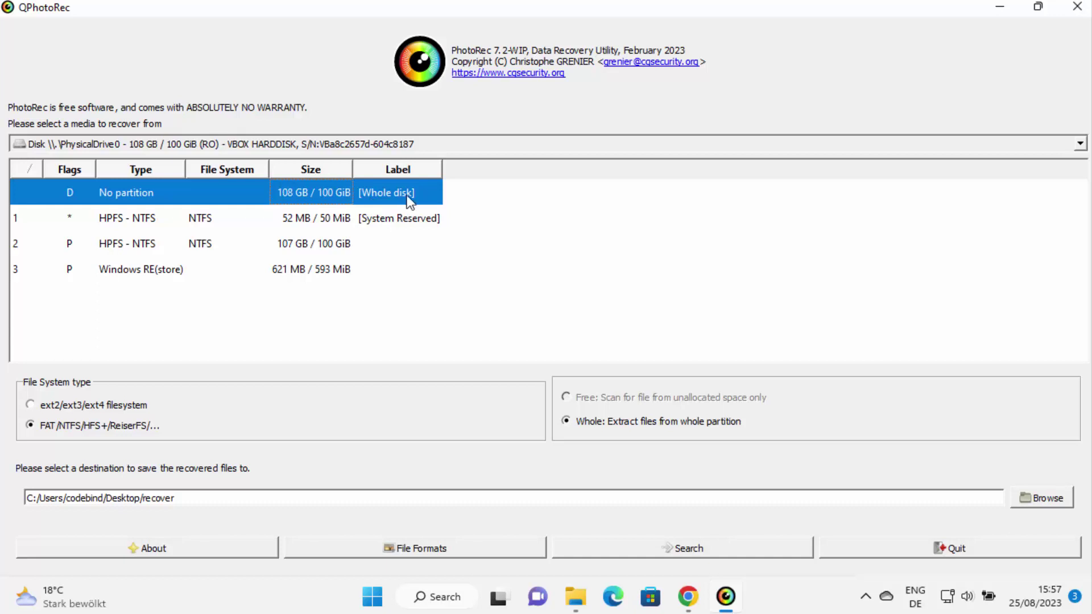
{"action": "mouse_move", "coordinate": [573, 602]}
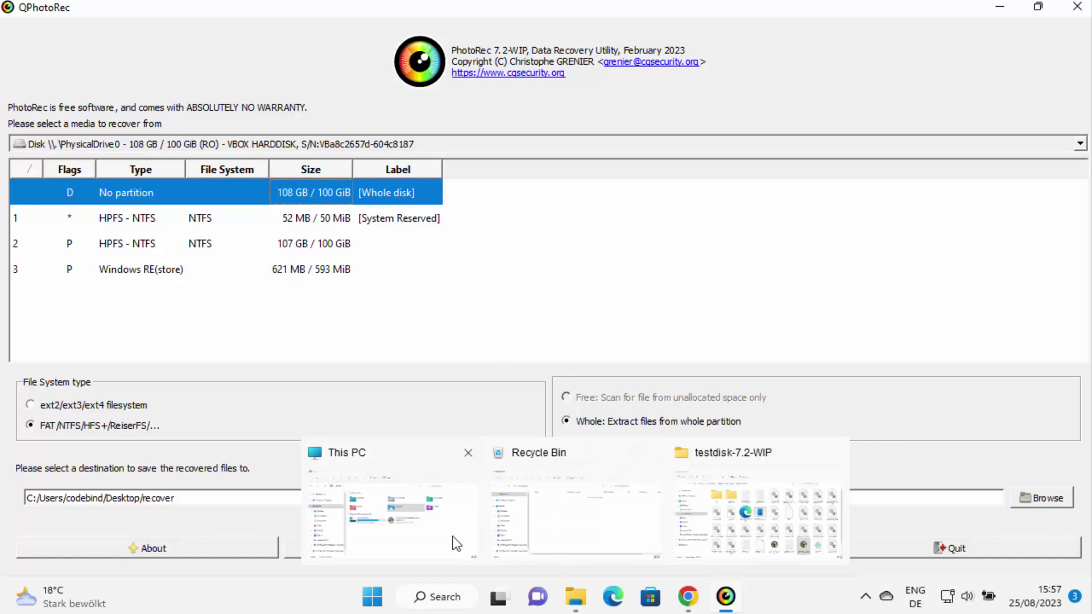
Open Desktop > recover in This PC, snapped left beside QPhotoRec on the right.
{"action": "mouse_move", "coordinate": [438, 538]}
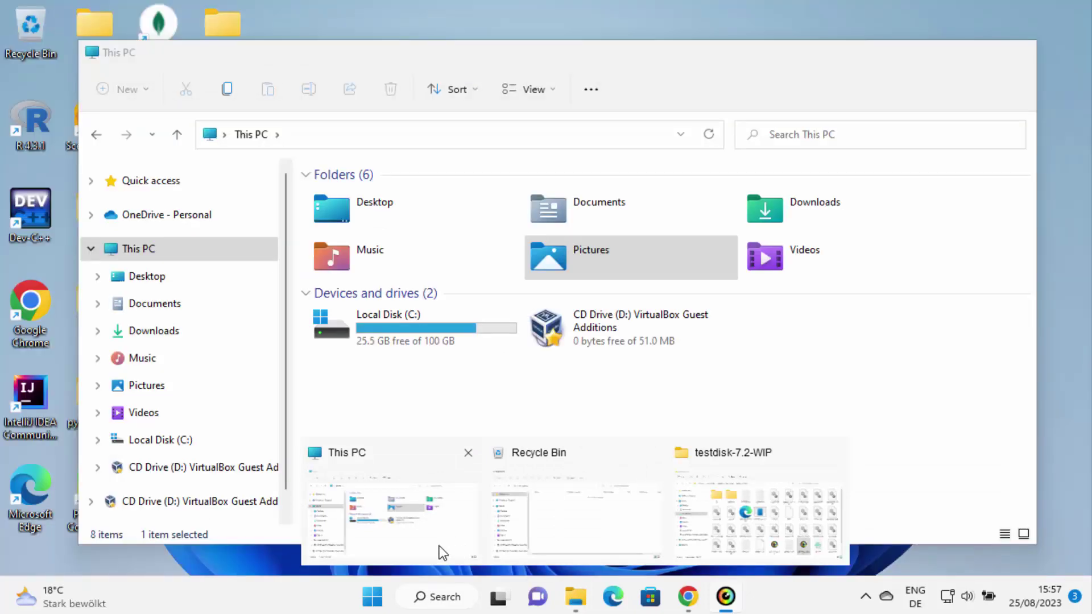
{"action": "left_click", "coordinate": [441, 550]}
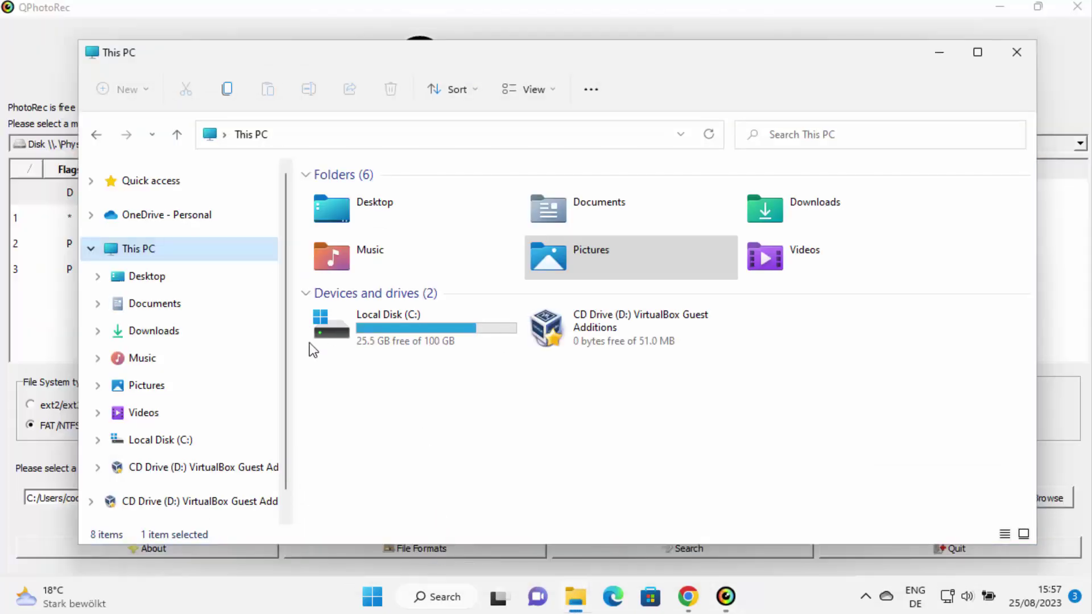
{"action": "left_click", "coordinate": [168, 278]}
{"action": "double_click", "coordinate": [361, 306]}
{"action": "left_click_drag", "start_coordinate": [582, 65], "coordinate": [2, 117]}
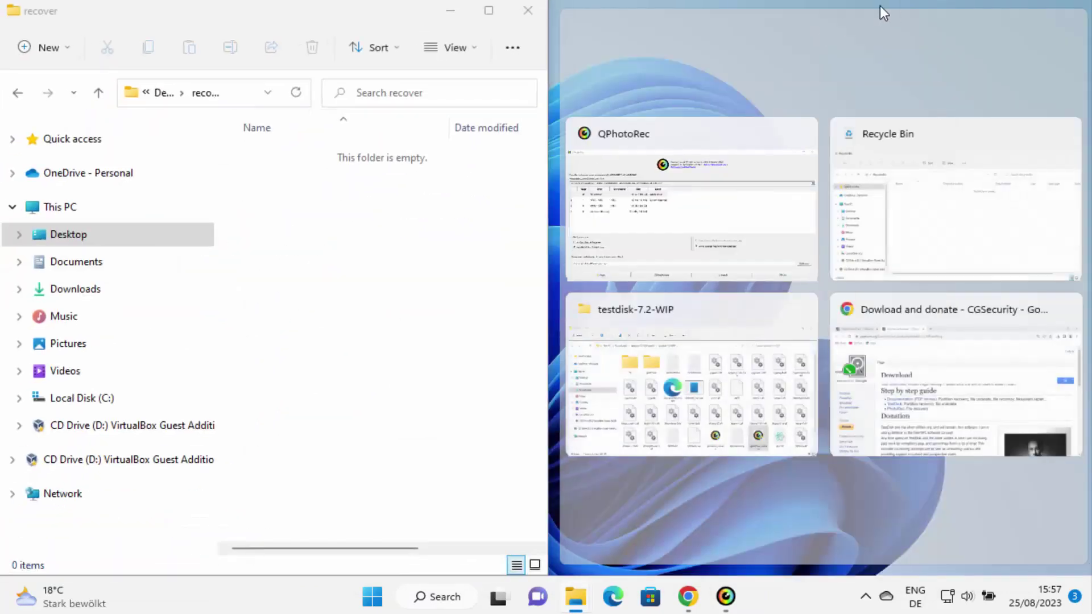
{"action": "left_click", "coordinate": [731, 145]}
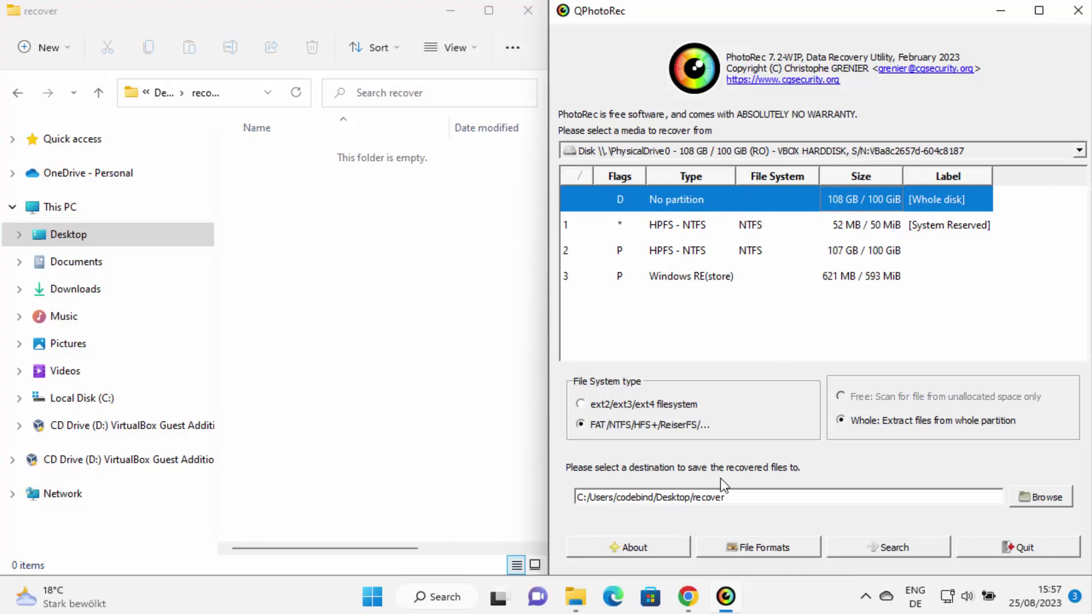
Launch the whole-disk search, filling recover with a new recup_dir.1 folder.
{"action": "double_click", "coordinate": [706, 497]}
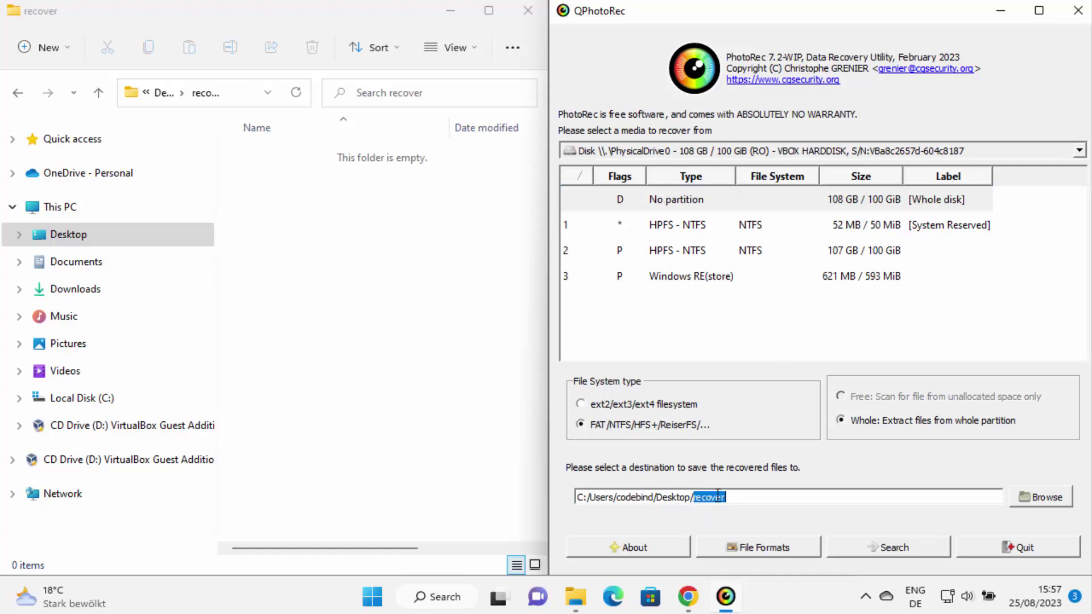
{"action": "left_click", "coordinate": [410, 327]}
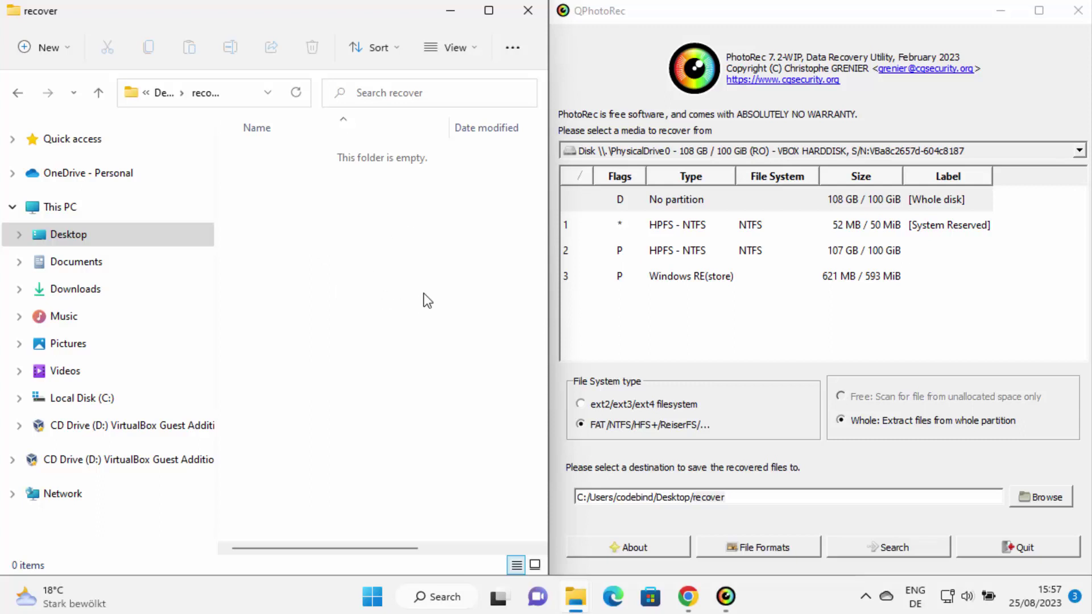
{"action": "left_click", "coordinate": [883, 549]}
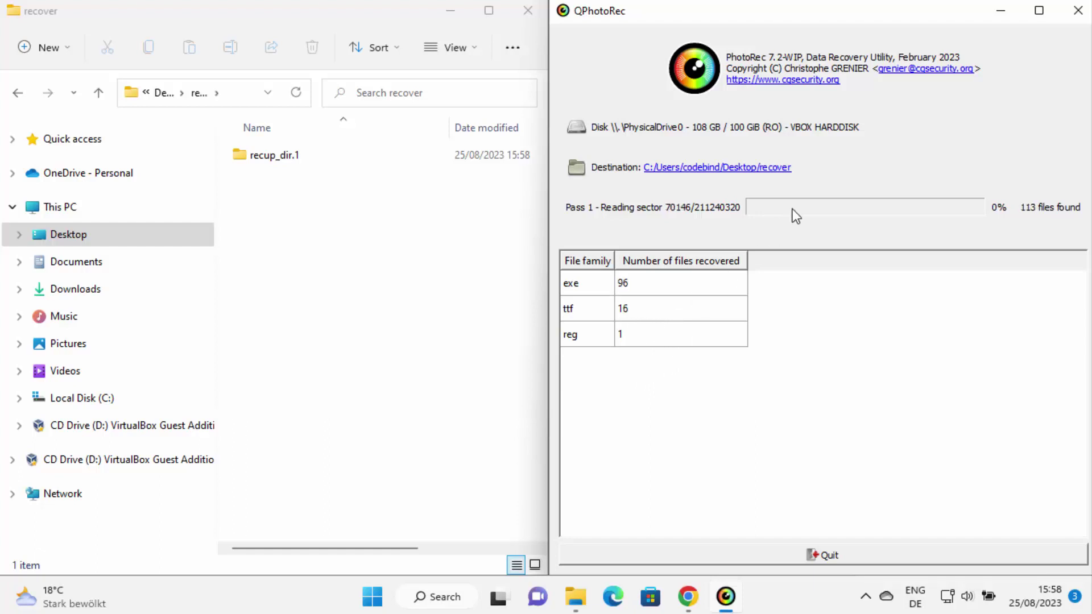
Browse the recovered files in recup_dir.1 and maximize the Explorer window.
{"action": "double_click", "coordinate": [285, 162]}
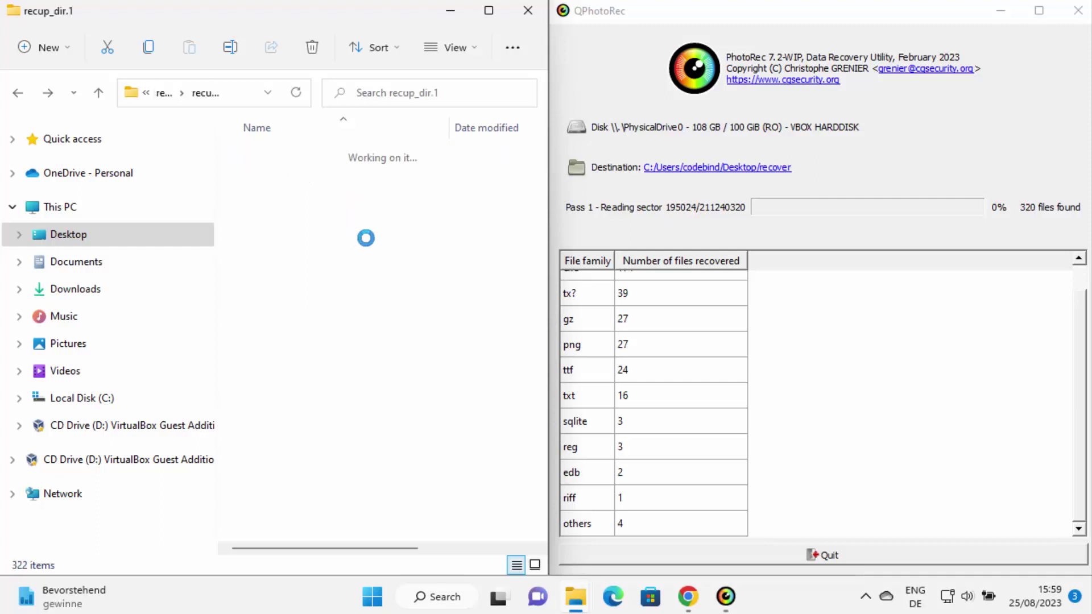
{"action": "scroll", "coordinate": [366, 238], "scroll_direction": "down", "scroll_amount": 15}
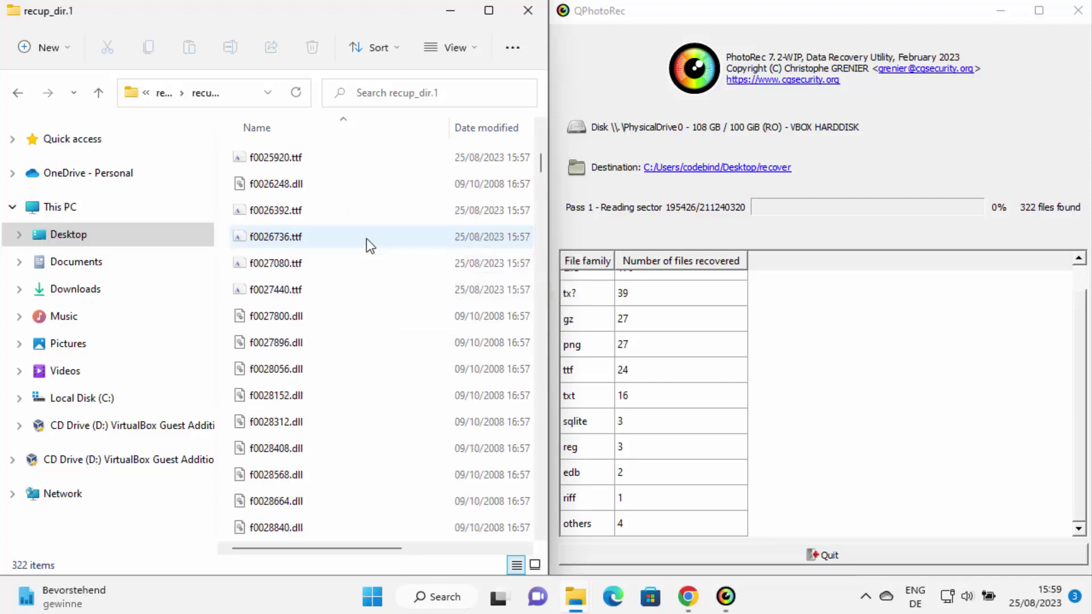
{"action": "scroll", "coordinate": [367, 237], "scroll_direction": "down", "scroll_amount": 10}
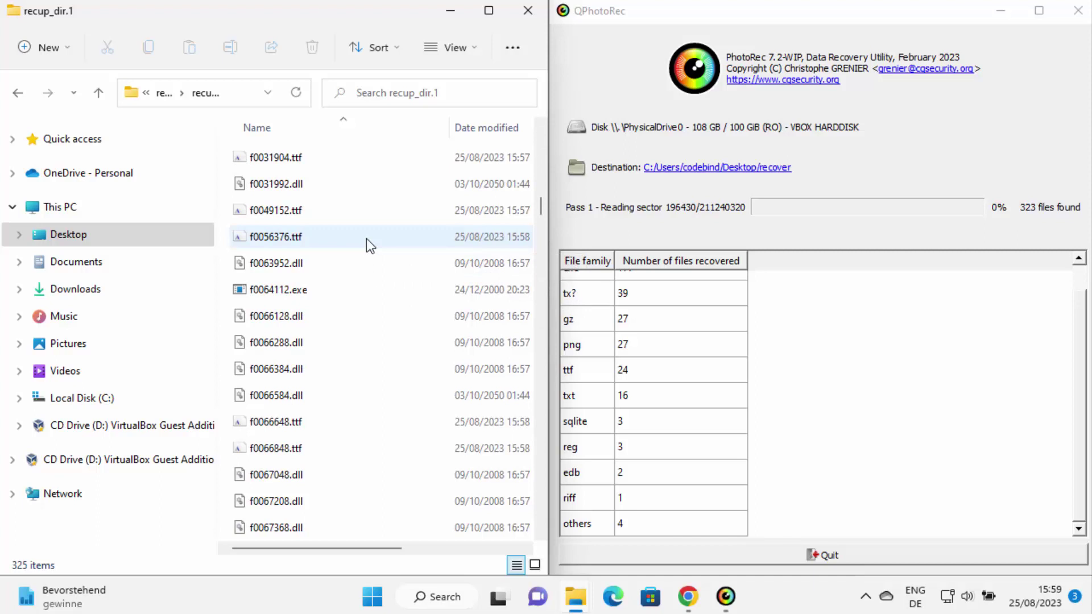
{"action": "scroll", "coordinate": [366, 238], "scroll_direction": "down", "scroll_amount": 3}
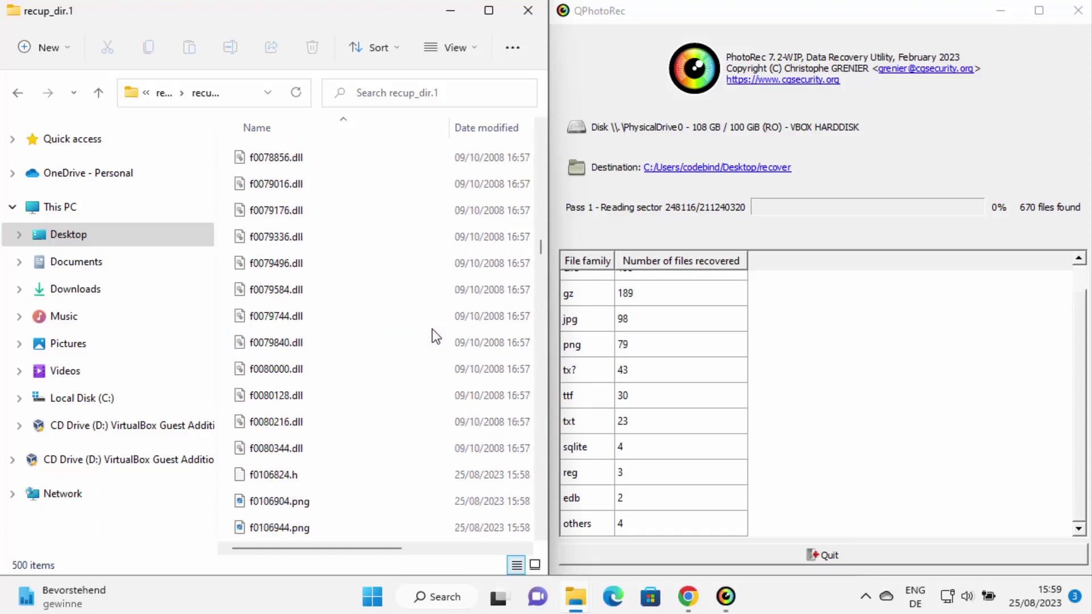
{"action": "left_click", "coordinate": [658, 402]}
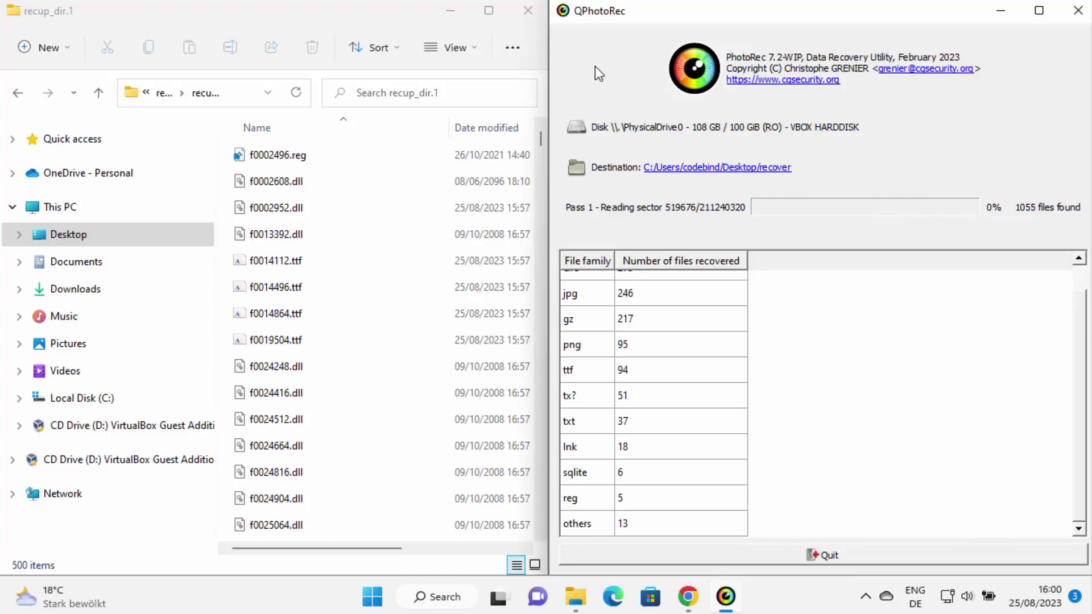
{"action": "double_click", "coordinate": [486, 15]}
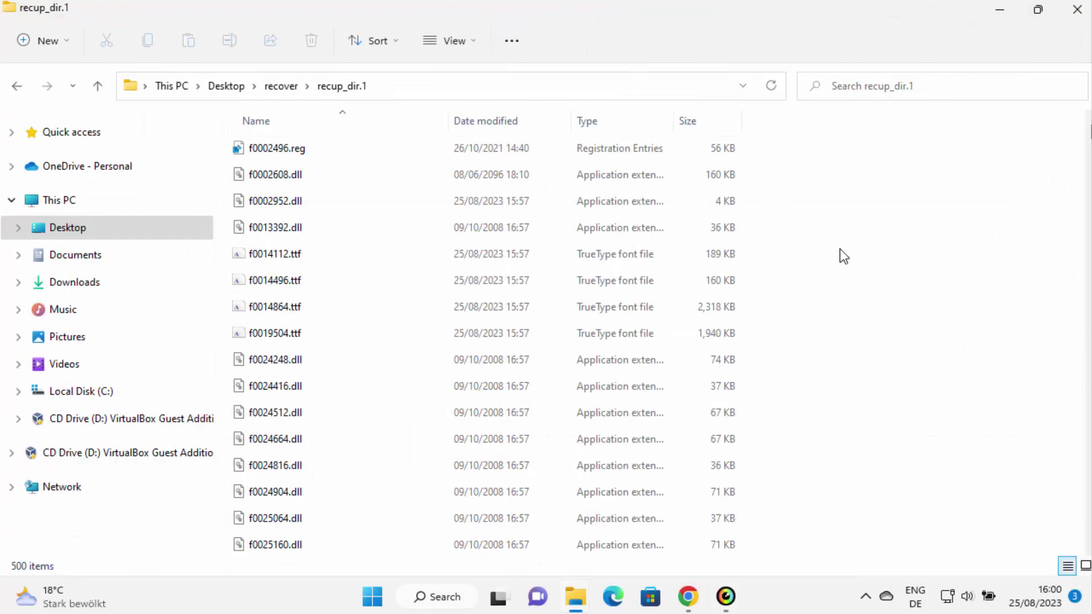
Filter the Type column to JPG File, leaving 31 images, and snap Explorer left beside QPhotoRec.
{"action": "left_click", "coordinate": [666, 121]}
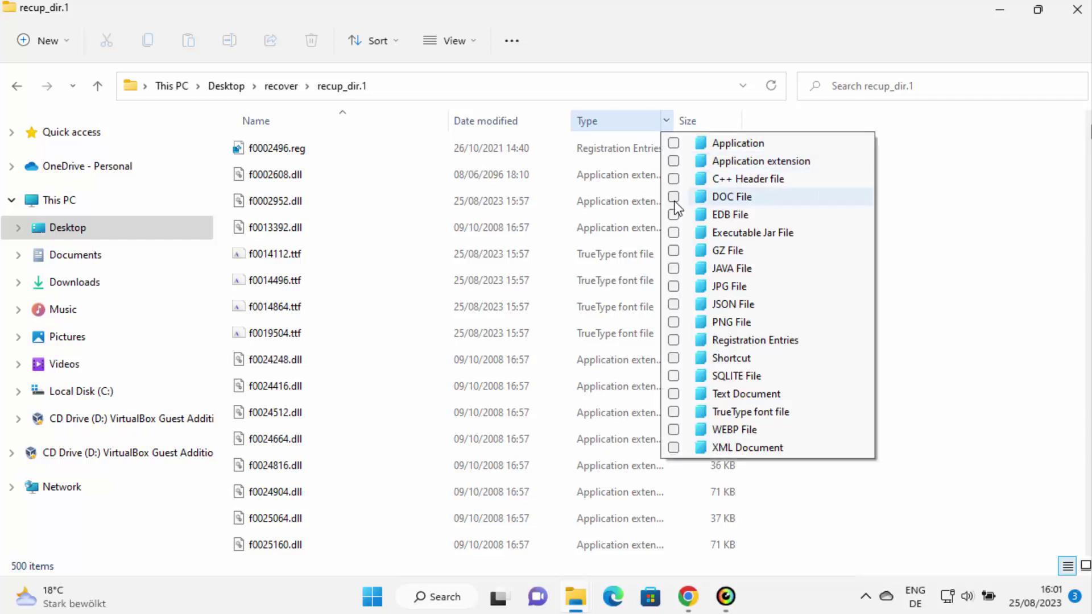
{"action": "left_click", "coordinate": [674, 287]}
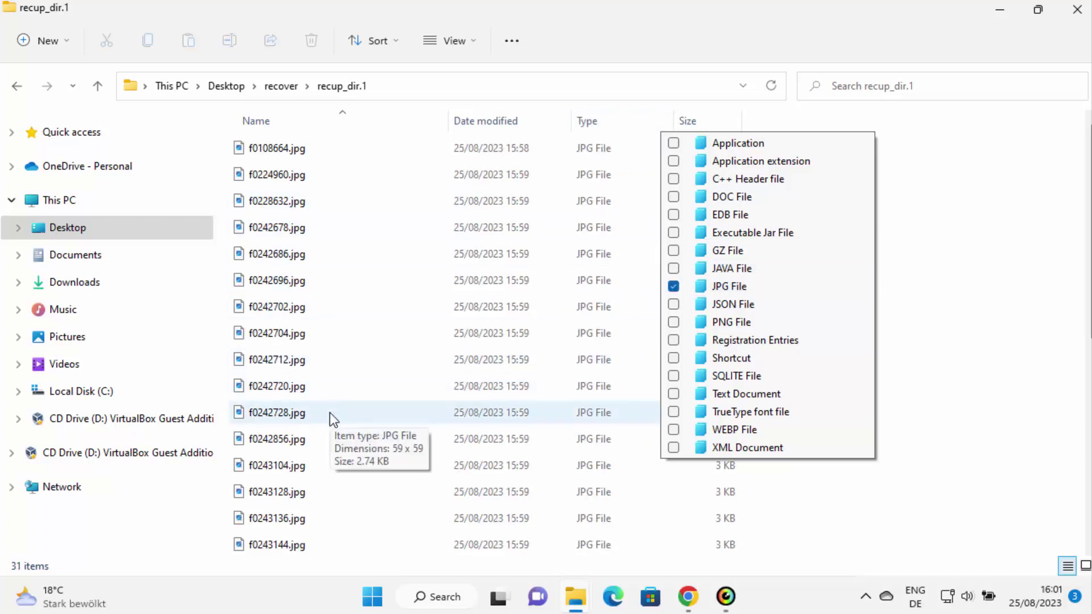
{"action": "left_click", "coordinate": [268, 155]}
{"action": "left_click", "coordinate": [267, 154]}
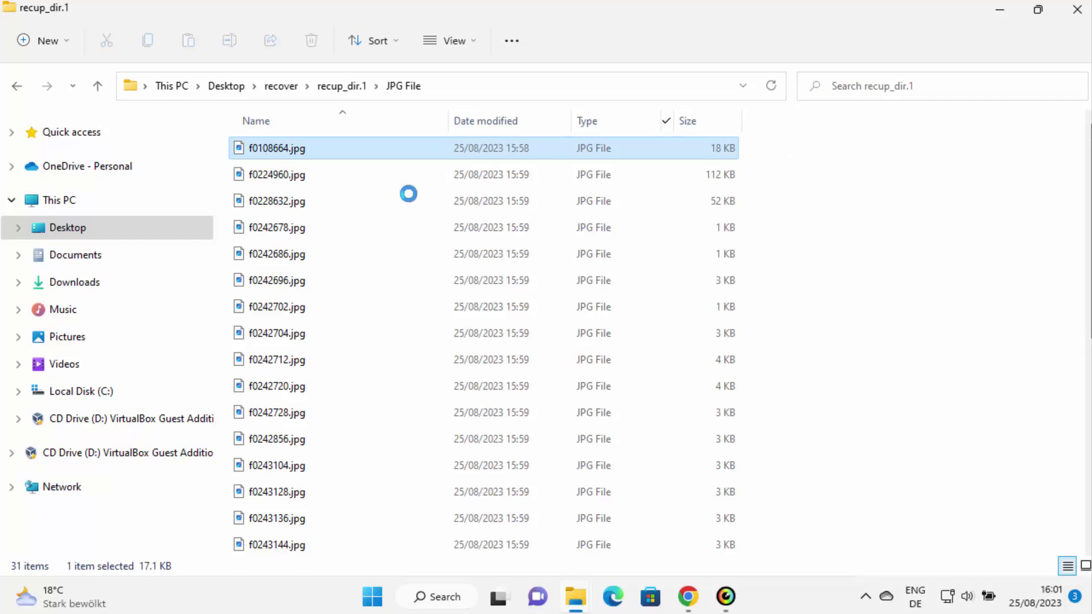
{"action": "left_click_drag", "start_coordinate": [766, 20], "coordinate": [1, 127]}
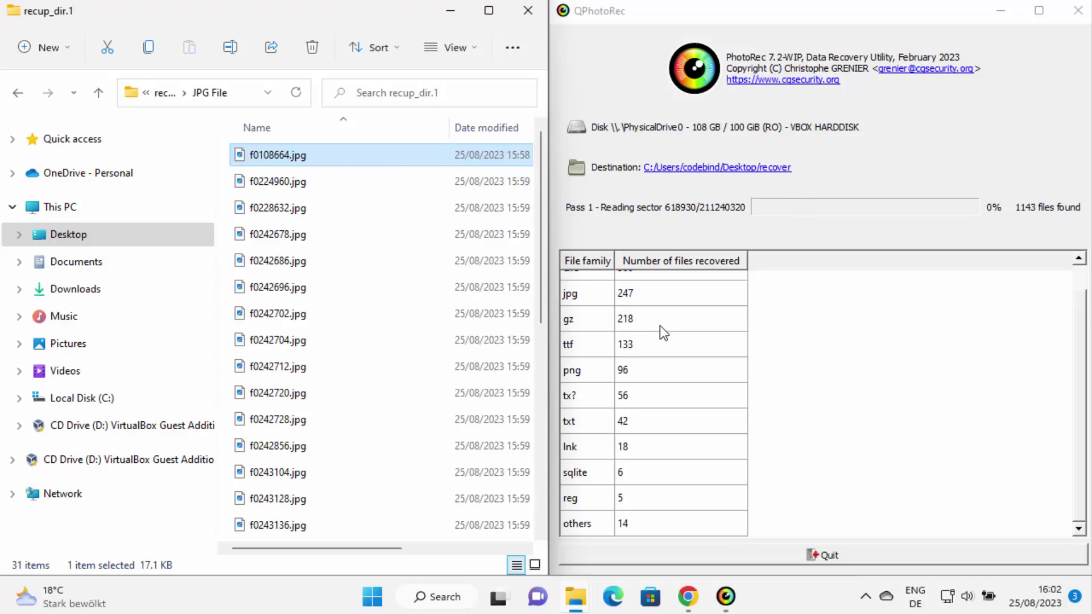
{"action": "left_click", "coordinate": [722, 497]}
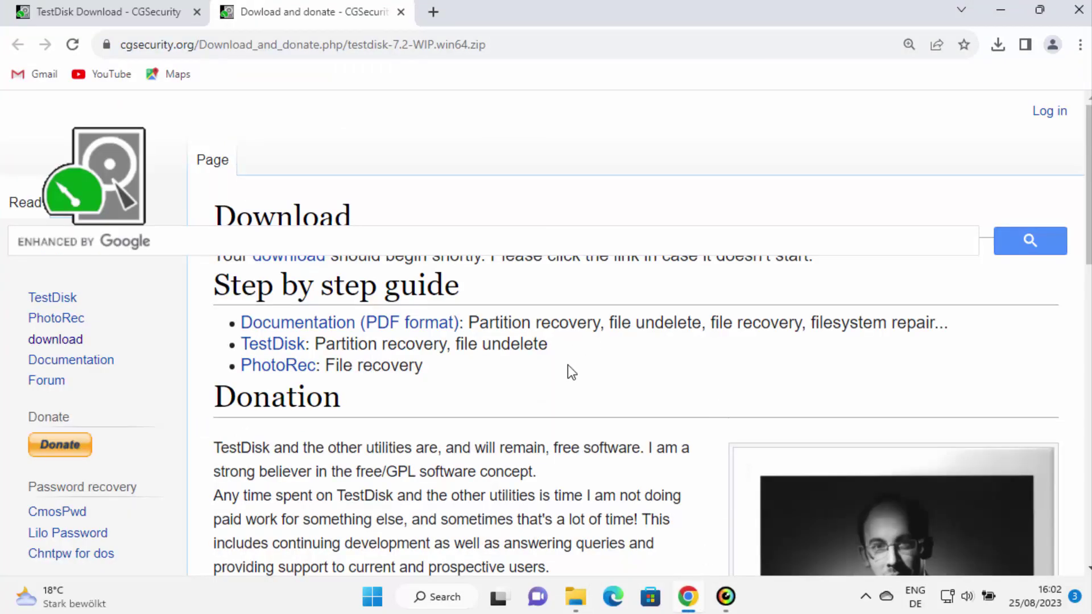
{"action": "scroll", "coordinate": [568, 367], "scroll_direction": "down", "scroll_amount": 3}
{"action": "scroll", "coordinate": [522, 370], "scroll_direction": "down", "scroll_amount": 3}
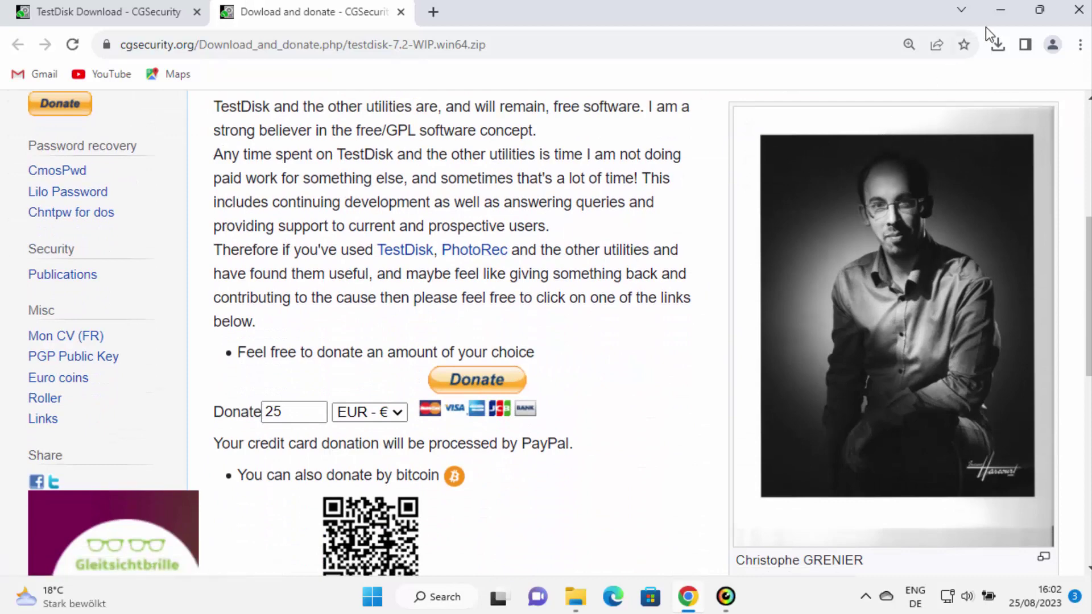
{"action": "left_click", "coordinate": [1001, 12]}
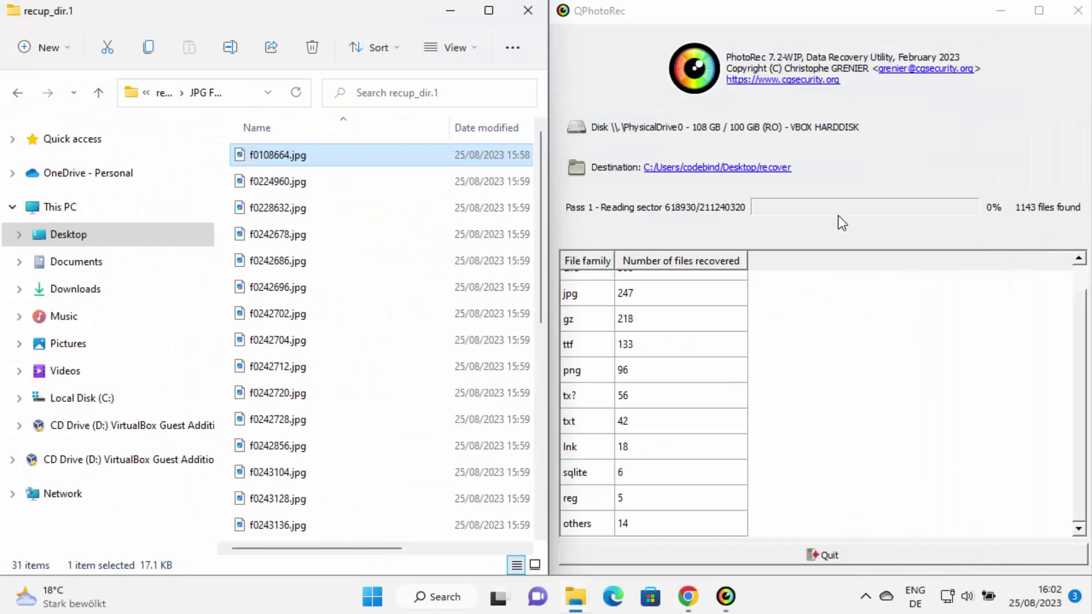
{"action": "left_click", "coordinate": [868, 341]}
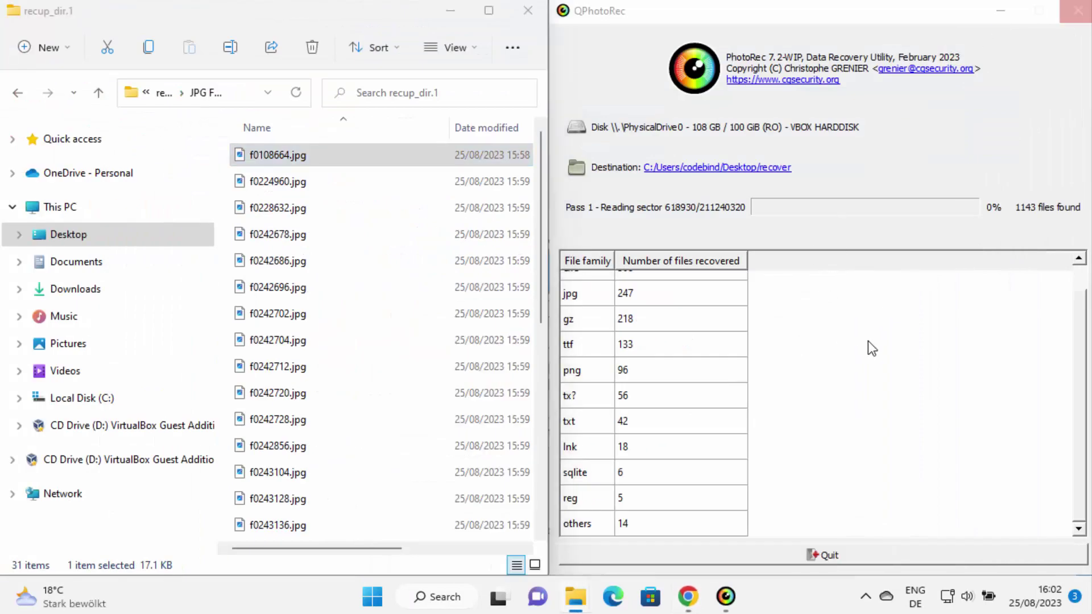